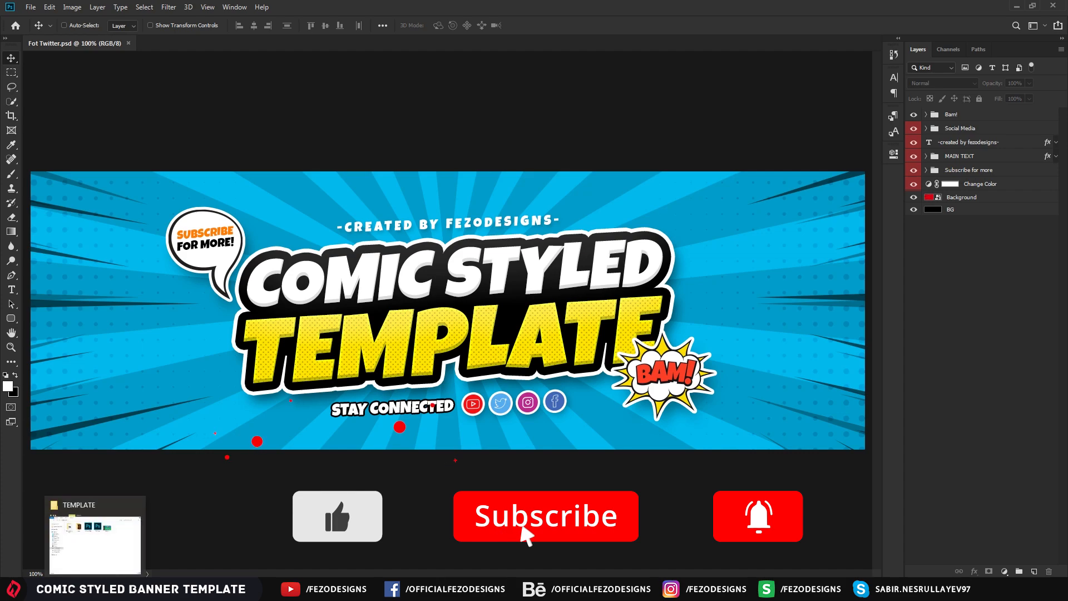
- Switch to the TEMPLATE folder and locate the Install option for the LuckiestGuy font inside "First install this font"
{"action": "left_click", "coordinate": [95, 590]}
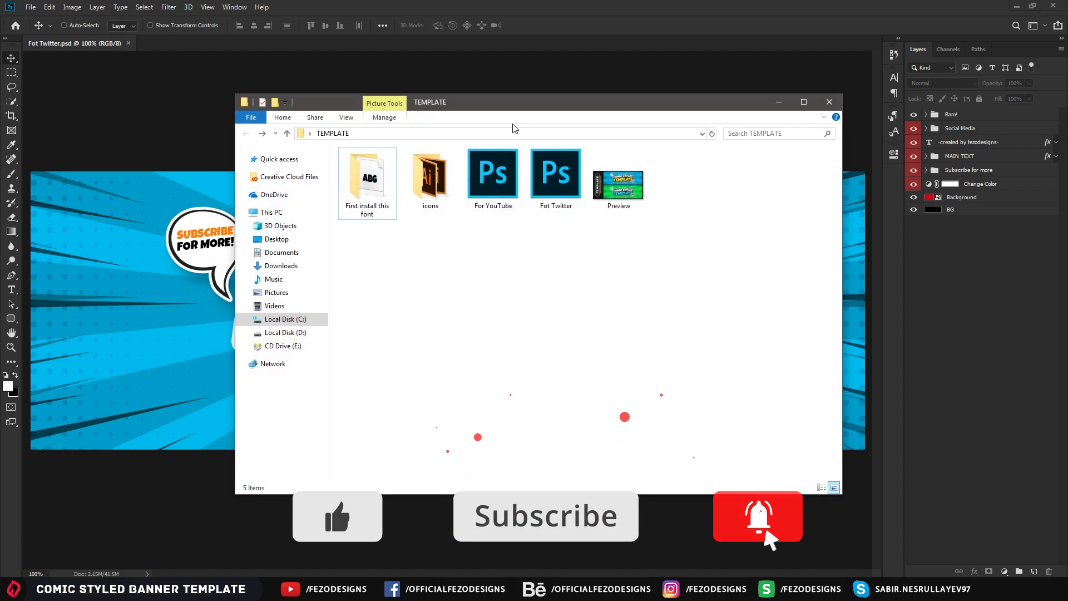
{"action": "mouse_move", "coordinate": [511, 104]}
{"action": "left_mouse_down"}
{"action": "mouse_move", "coordinate": [532, 97]}
{"action": "mouse_move", "coordinate": [519, 94]}
{"action": "left_mouse_up"}
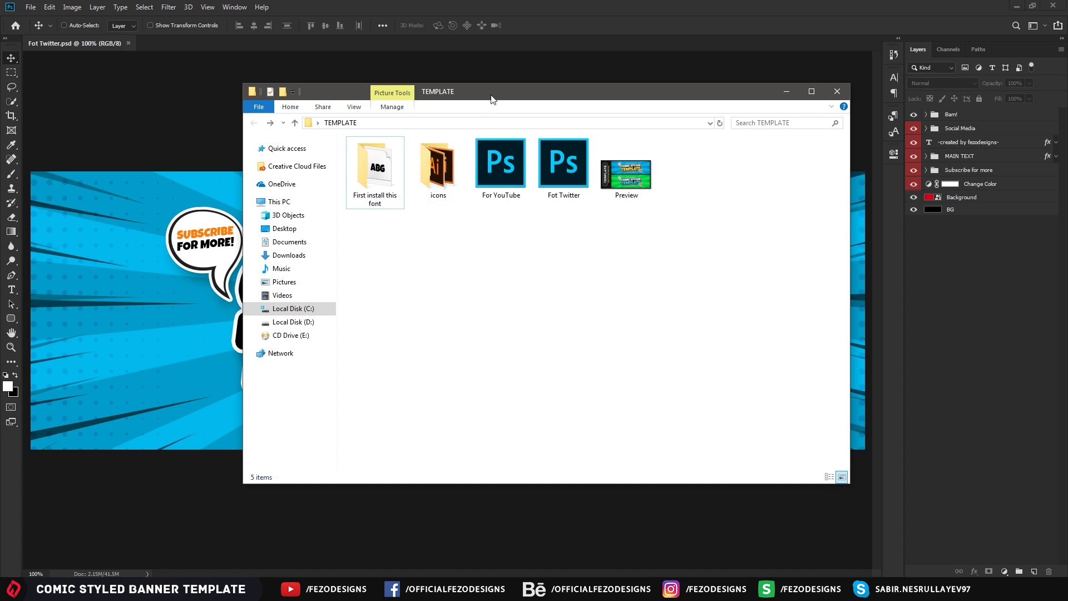
{"action": "left_click_drag", "start_coordinate": [496, 94], "coordinate": [501, 91]}
{"action": "left_click_drag", "start_coordinate": [672, 244], "coordinate": [361, 149]}
{"action": "left_click", "coordinate": [464, 277]}
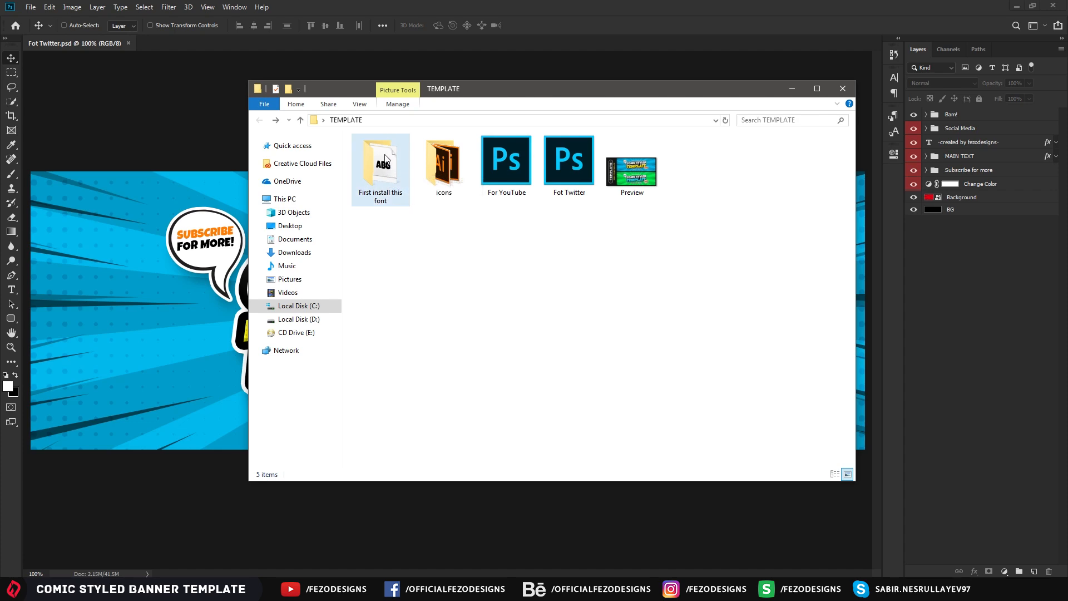
{"action": "double_click", "coordinate": [392, 179]}
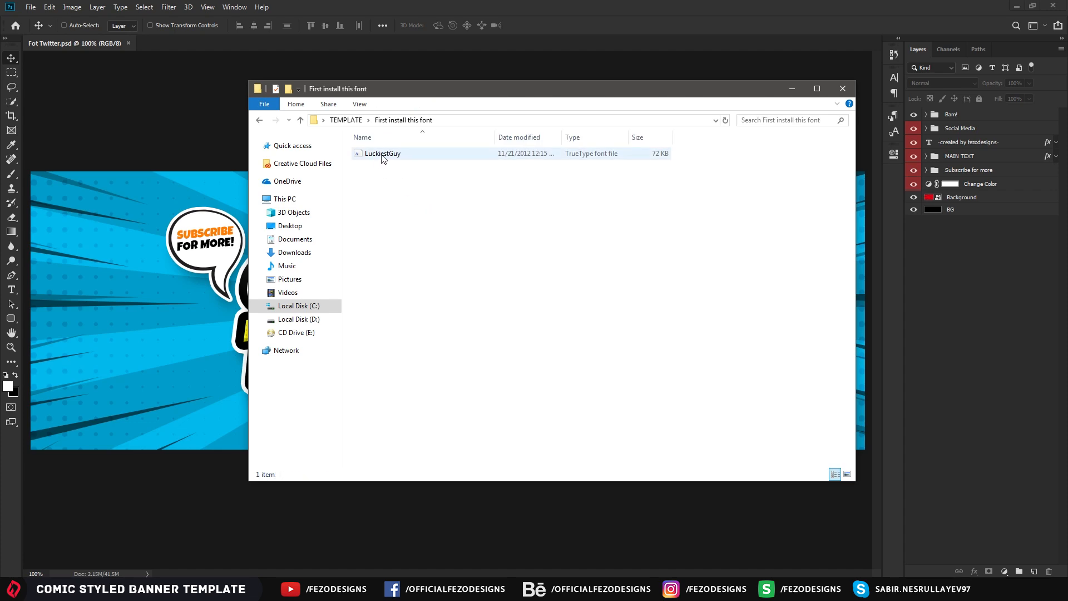
{"action": "left_click", "coordinate": [382, 158]}
{"action": "right_click", "coordinate": [377, 156]}
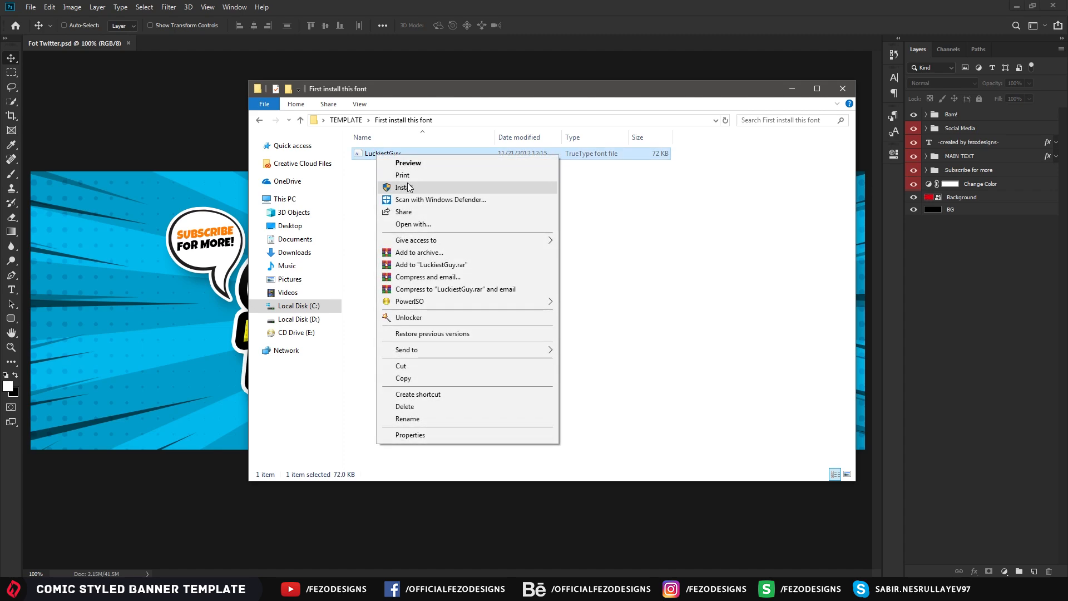
{"action": "left_click", "coordinate": [624, 243]}
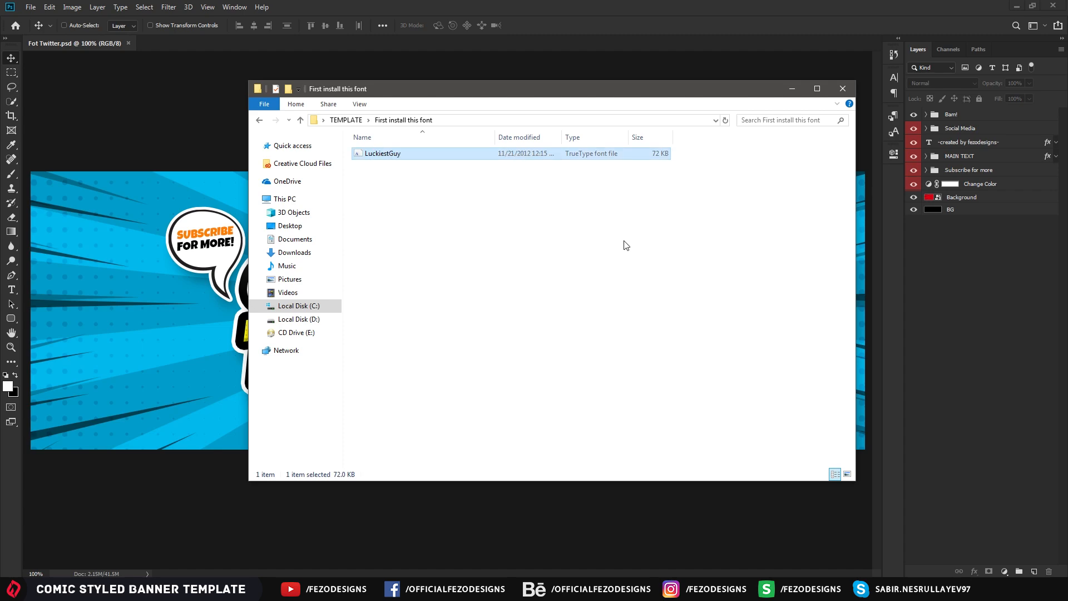
- Return to the TEMPLATE folder, view the Preview image, and look over the For YouTube and Fot Twitter files
{"action": "left_click_drag", "start_coordinate": [520, 96], "coordinate": [471, 101]}
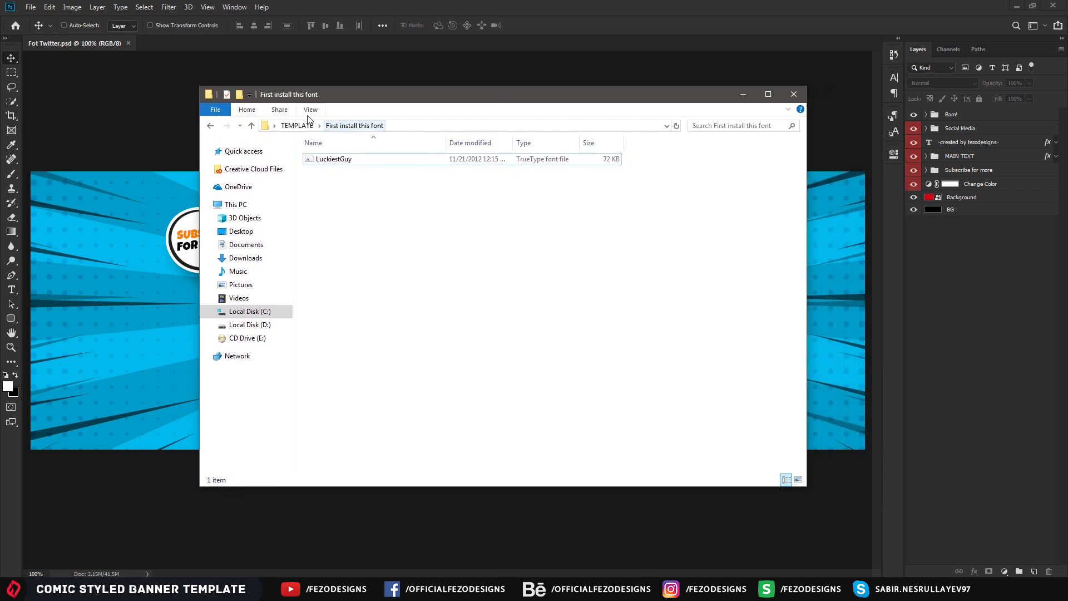
{"action": "left_click", "coordinate": [211, 125]}
{"action": "double_click", "coordinate": [609, 186]}
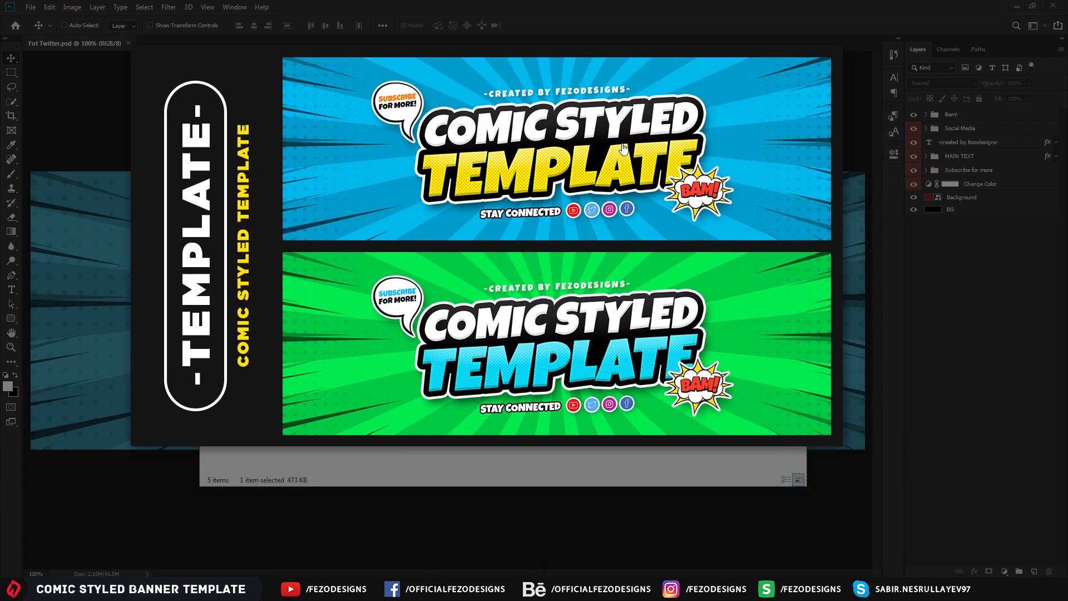
{"action": "key", "text": "Escape"}
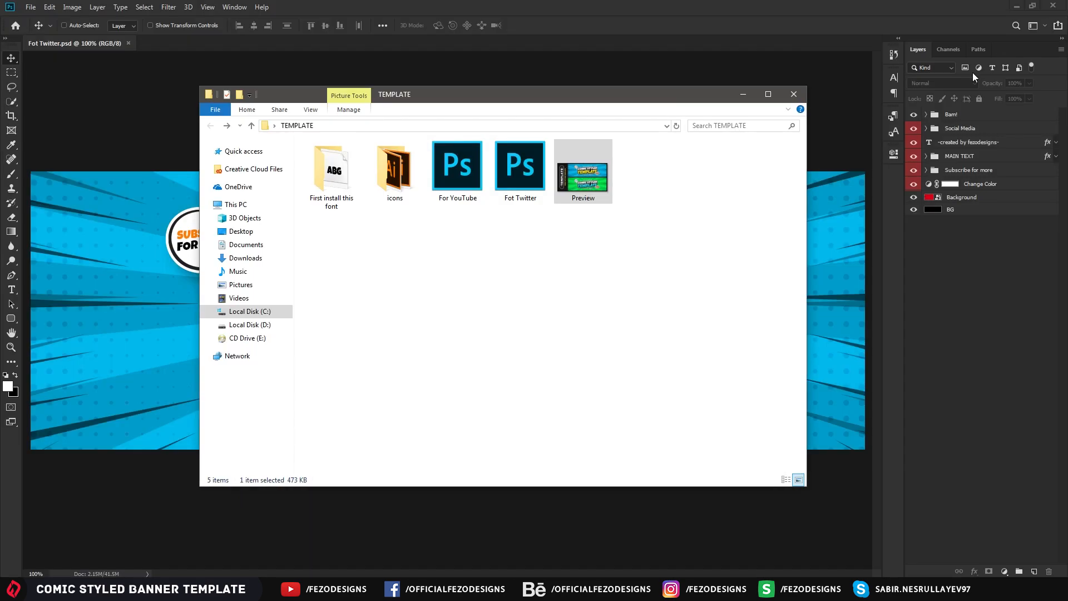
{"action": "left_click", "coordinate": [455, 172]}
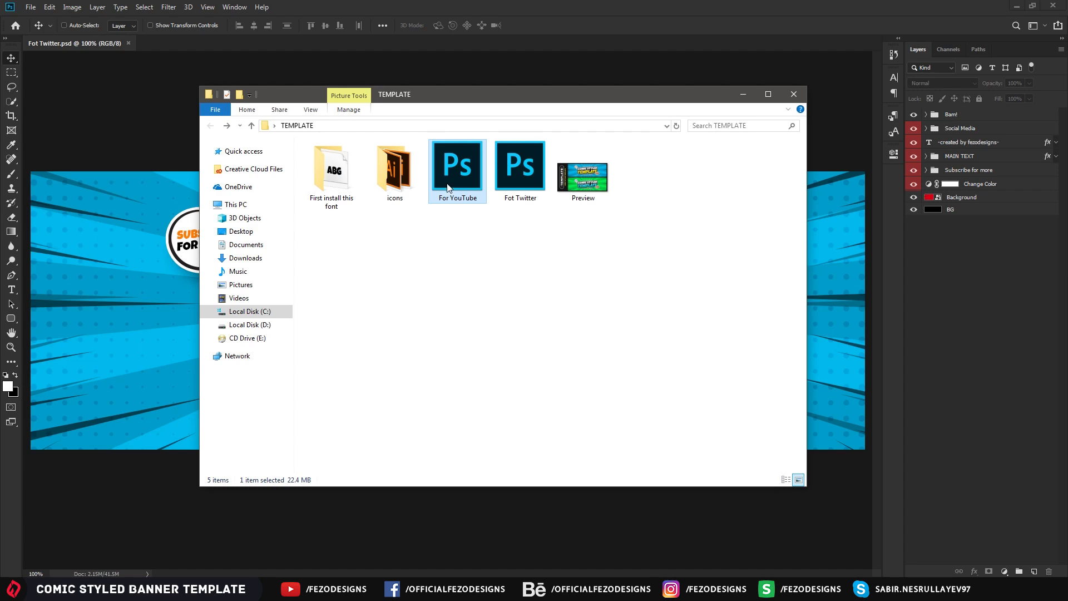
{"action": "left_click", "coordinate": [525, 179]}
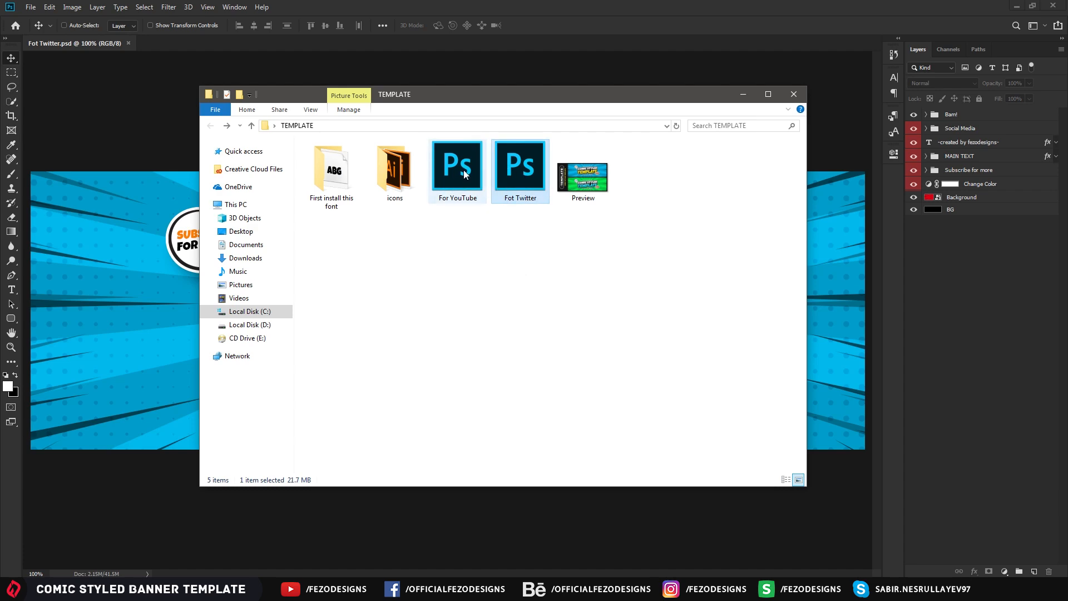
{"action": "left_click", "coordinate": [464, 174]}
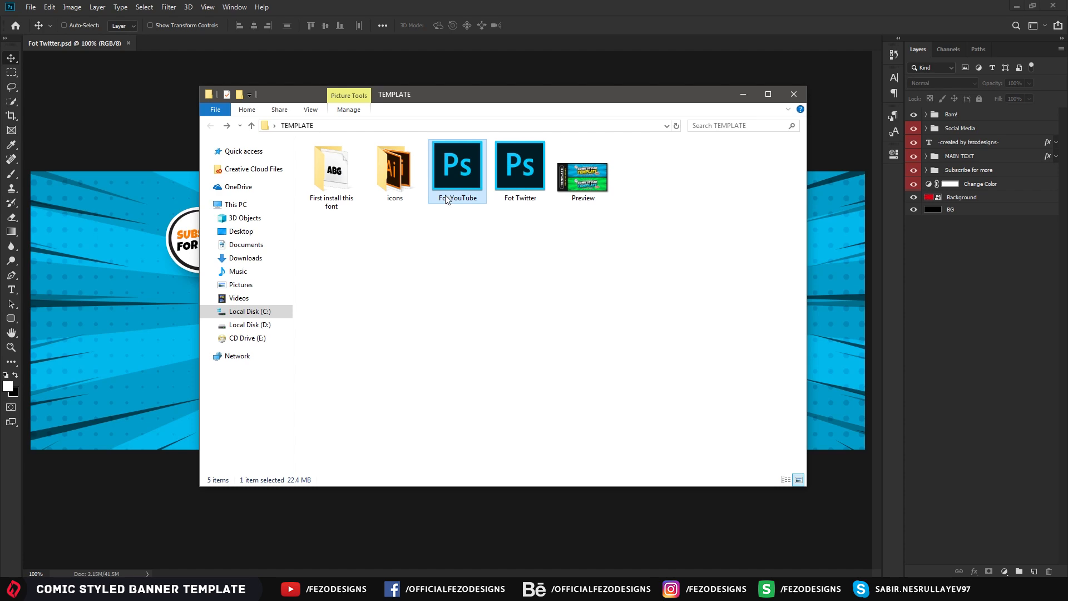
- Correct the Fot Twitter file name to "For Twitter" and return to Photoshop
{"action": "left_click", "coordinate": [523, 184]}
{"action": "left_click", "coordinate": [522, 207]}
{"action": "left_click", "coordinate": [514, 198]}
{"action": "key", "text": "BackSpace"}
{"action": "type", "text": "r"}
{"action": "left_click", "coordinate": [564, 270]}
{"action": "left_click", "coordinate": [514, 193]}
{"action": "left_click_drag", "start_coordinate": [648, 100], "coordinate": [696, 105]}
{"action": "left_click", "coordinate": [791, 99]}
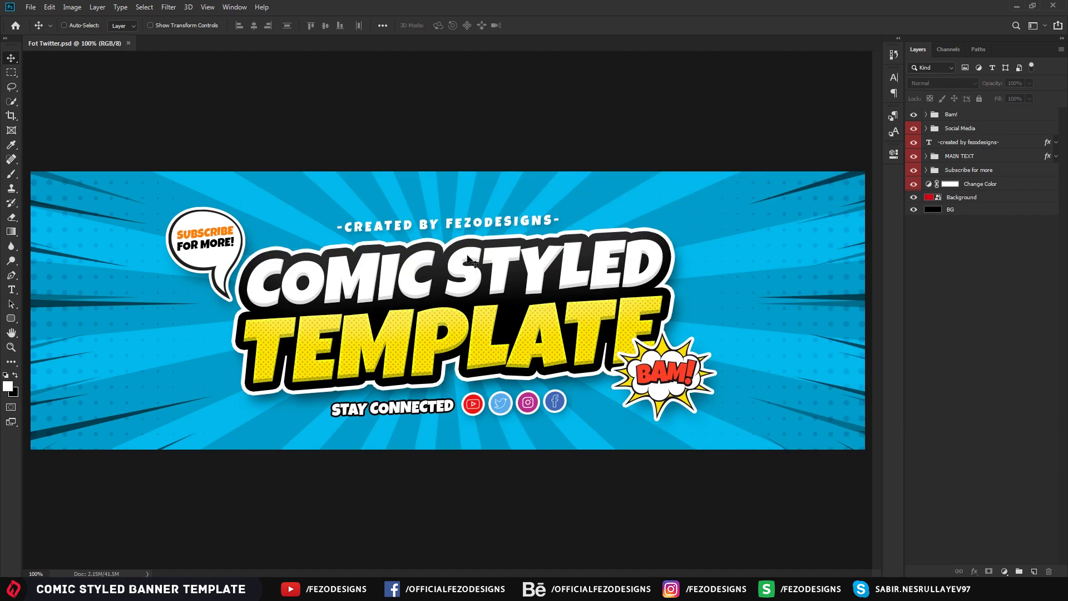
- Replace the white COMIC STYLED headline text with "FEZODESIGNS"
{"action": "left_click", "coordinate": [13, 292]}
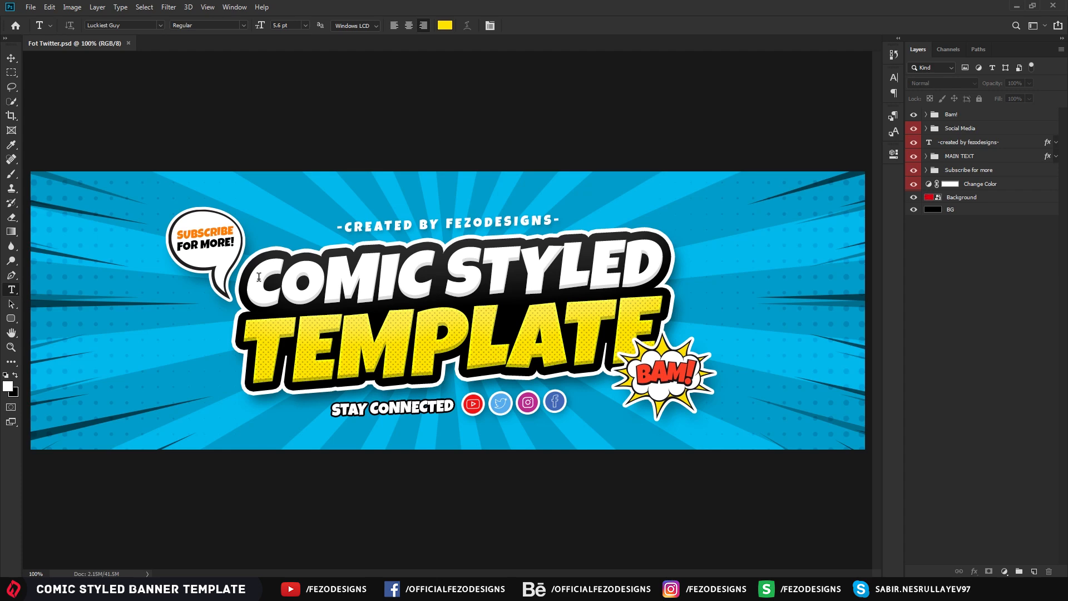
{"action": "left_click", "coordinate": [507, 293]}
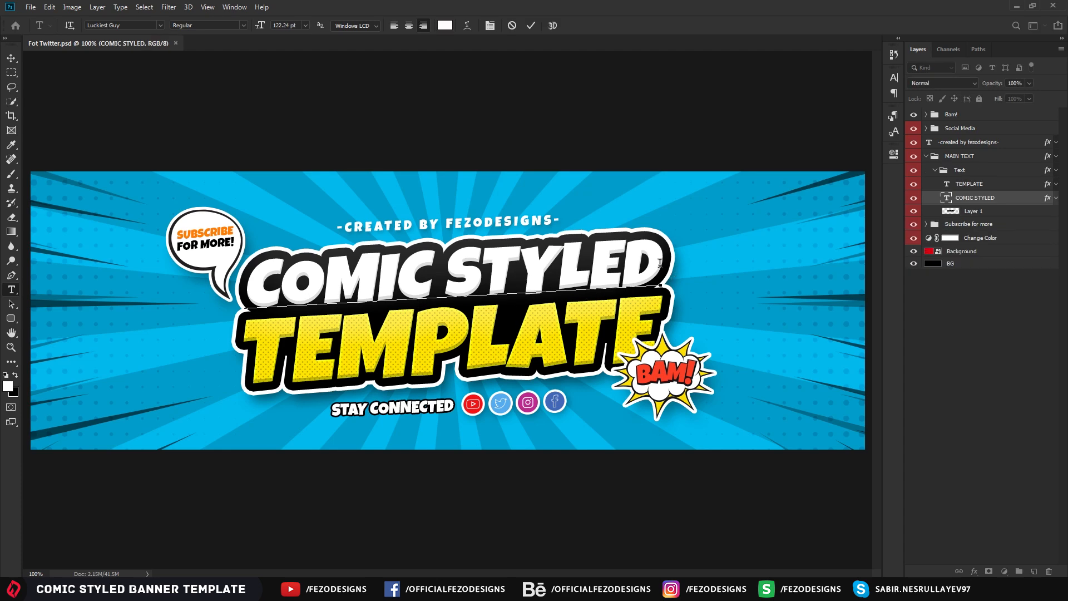
{"action": "left_click_drag", "start_coordinate": [253, 278], "coordinate": [688, 282]}
{"action": "type", "text": "FEZODE"}
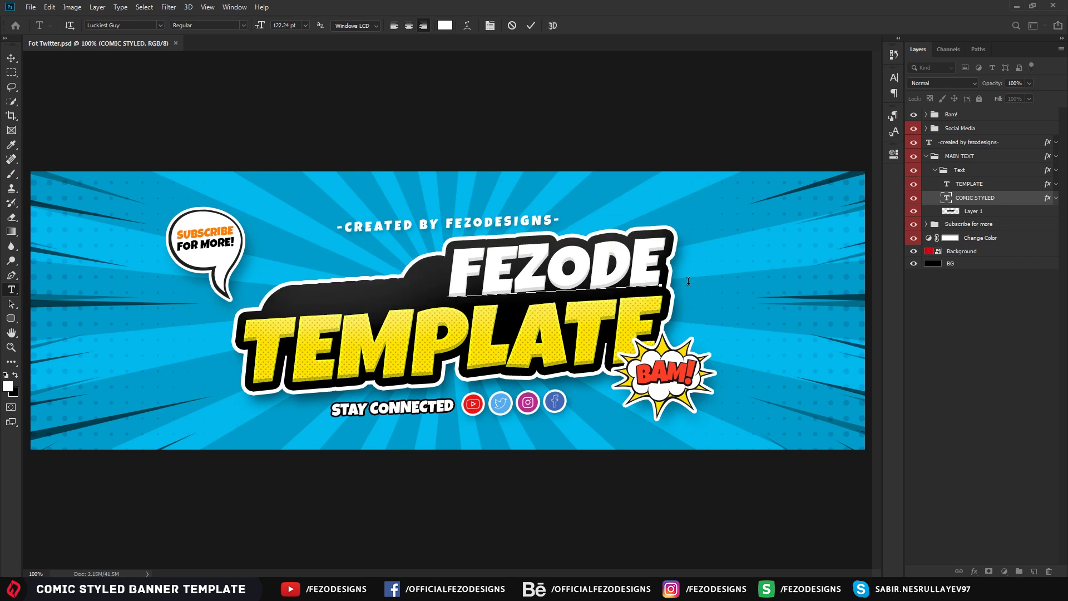
{"action": "type", "text": "SIGNS"}
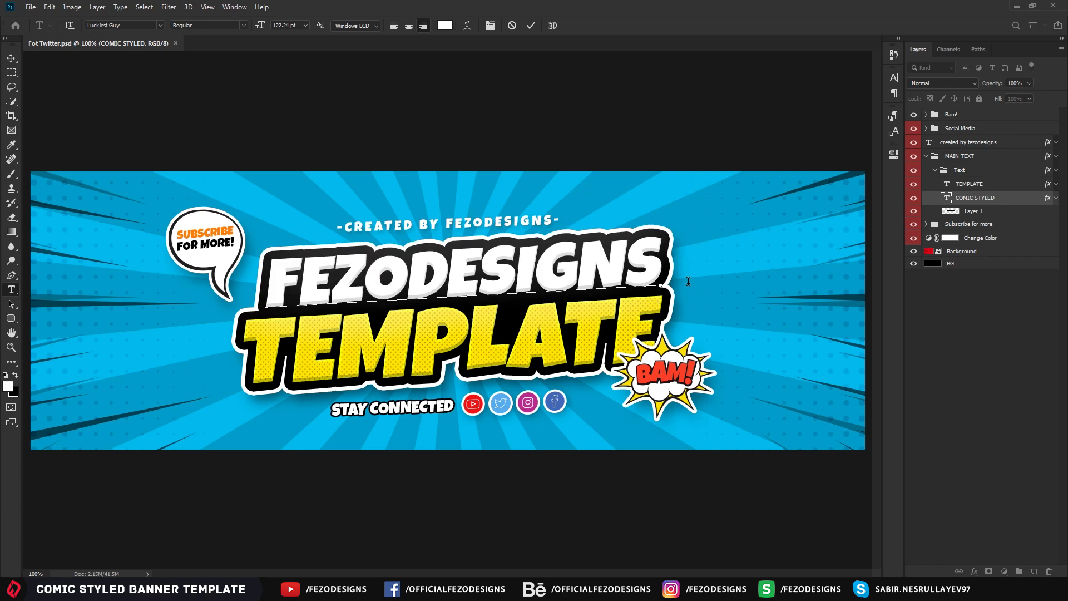
{"action": "left_click", "coordinate": [11, 59]}
- Replace the yellow TEMPLATE headline text with "TUTORIAL"
{"action": "key", "text": "t"}
{"action": "left_click", "coordinate": [341, 340]}
{"action": "key", "text": "ctrl+a"}
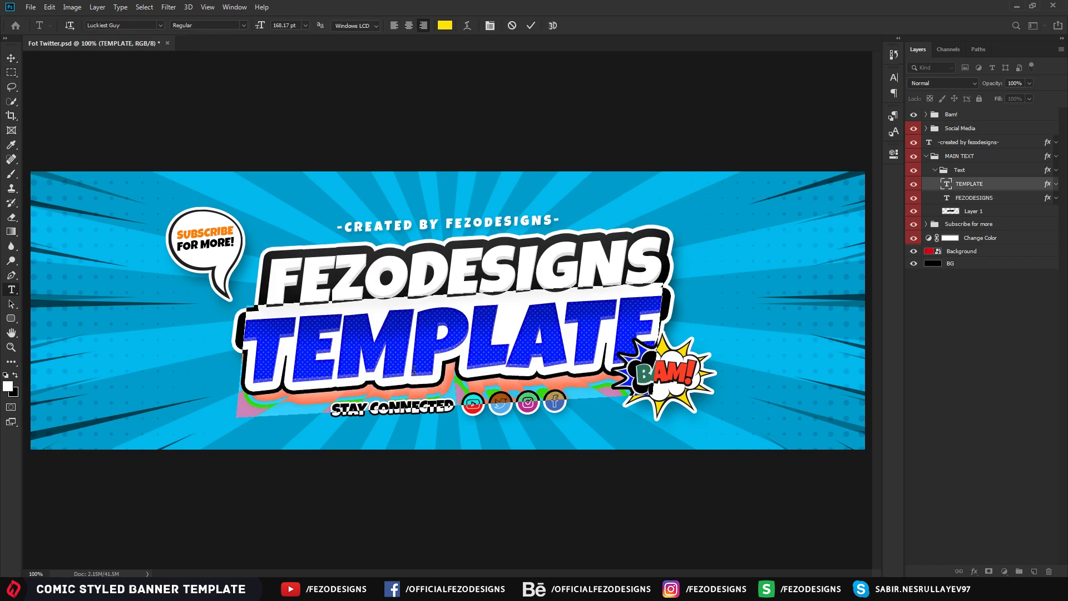
{"action": "type", "text": "TUTORIAL"}
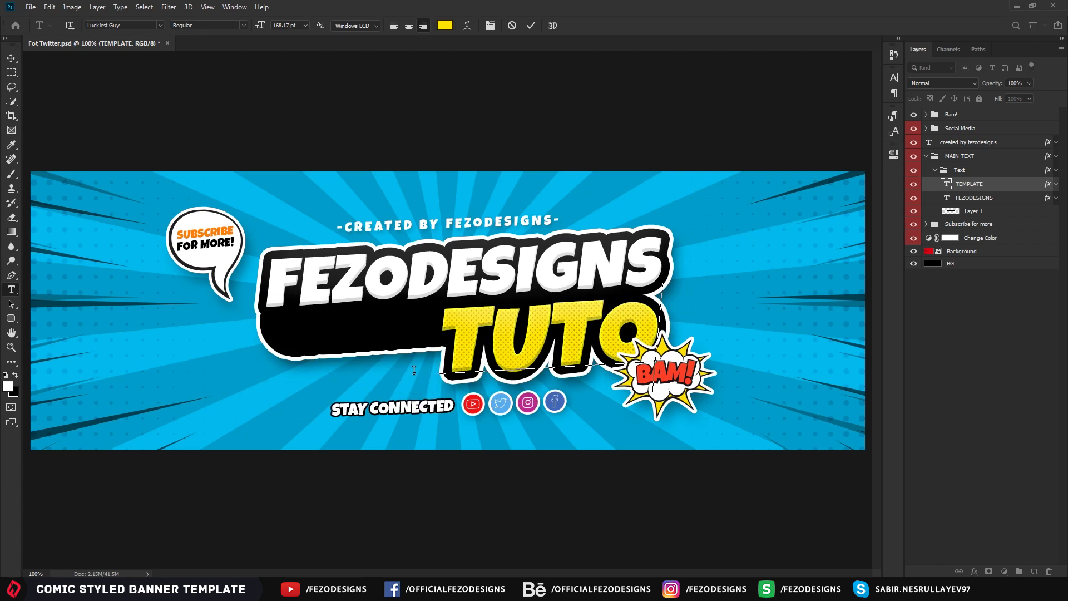
{"action": "left_click", "coordinate": [11, 60]}
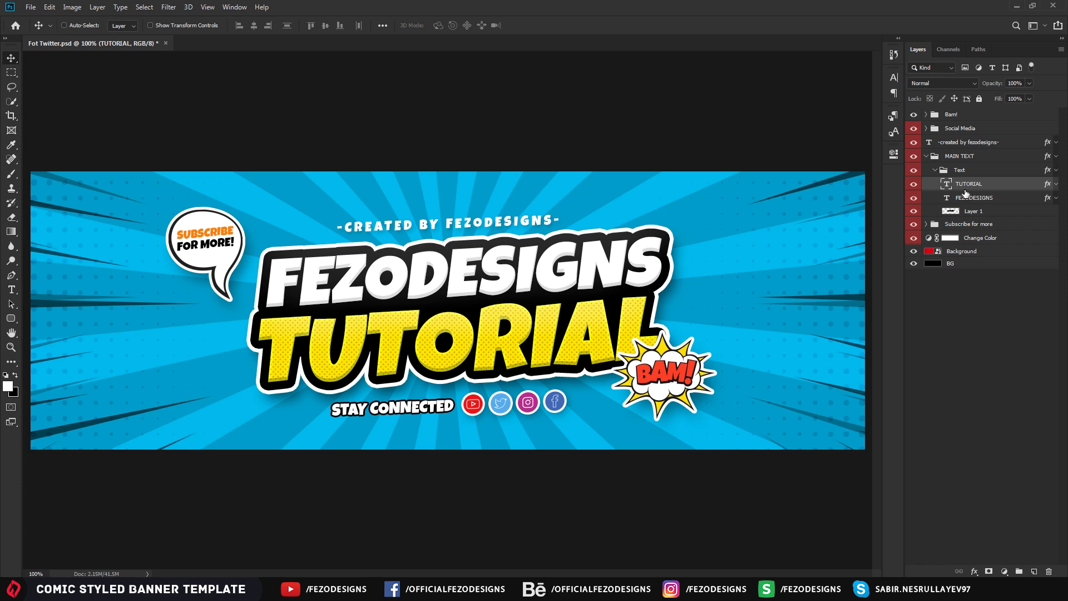
- Delete Layer 1 from the MAIN TEXT group and add a new empty layer beneath the FEZODESIGNS text layer
{"action": "left_click", "coordinate": [961, 157]}
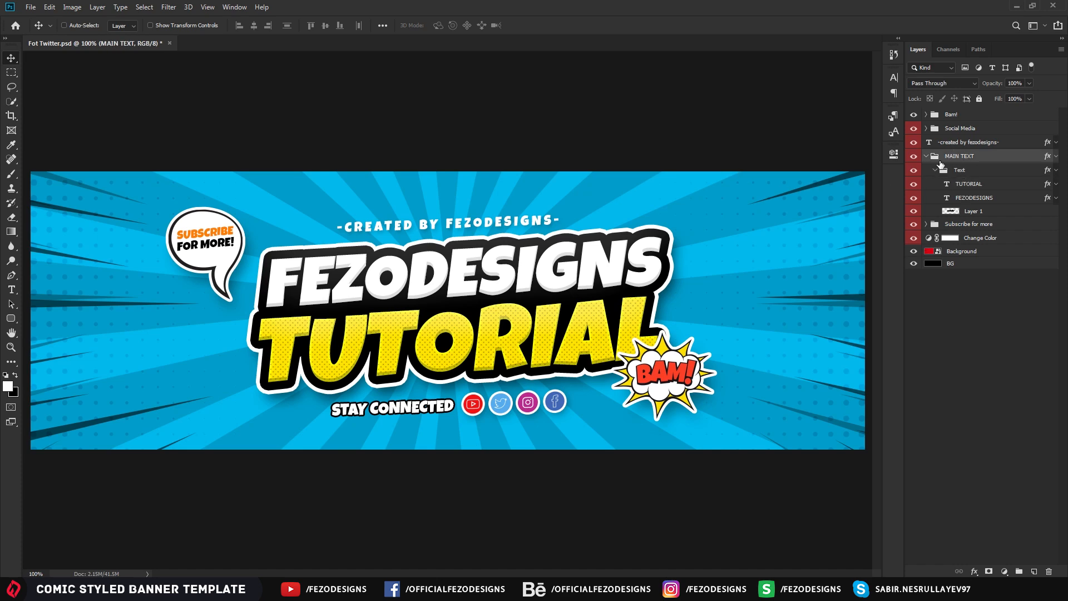
{"action": "left_click", "coordinate": [951, 174]}
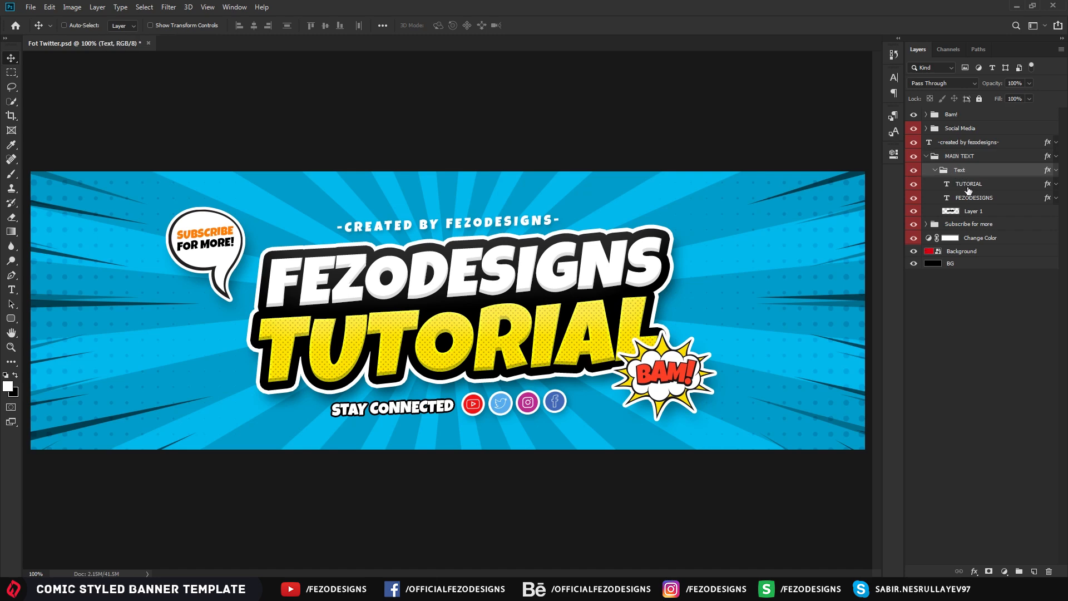
{"action": "left_click", "coordinate": [970, 184]}
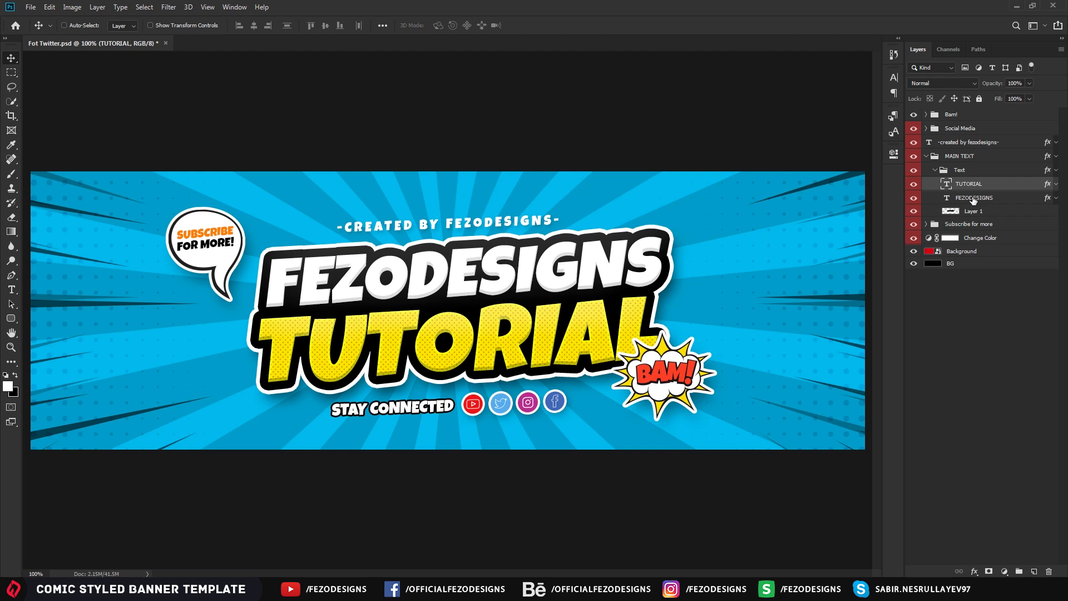
{"action": "left_click", "coordinate": [972, 198]}
{"action": "left_click", "coordinate": [973, 213]}
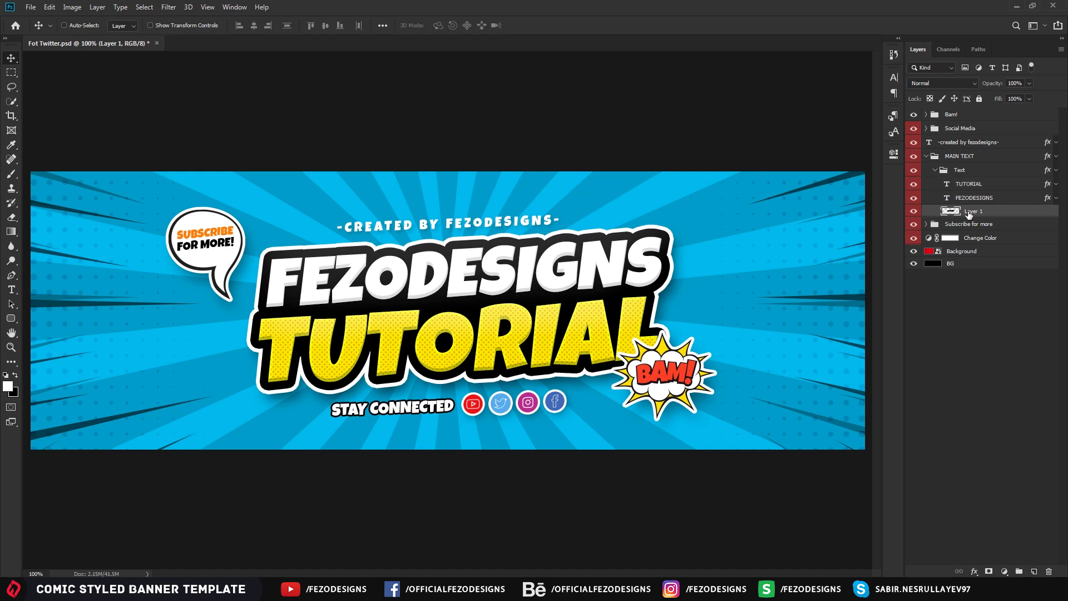
{"action": "left_click", "coordinate": [913, 213]}
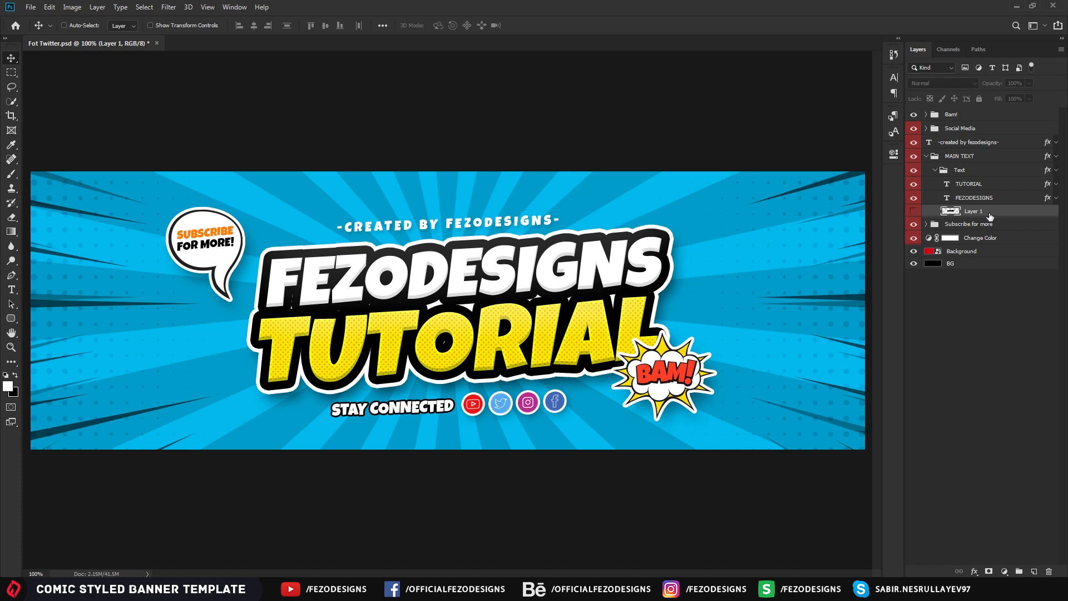
{"action": "key", "text": "Delete"}
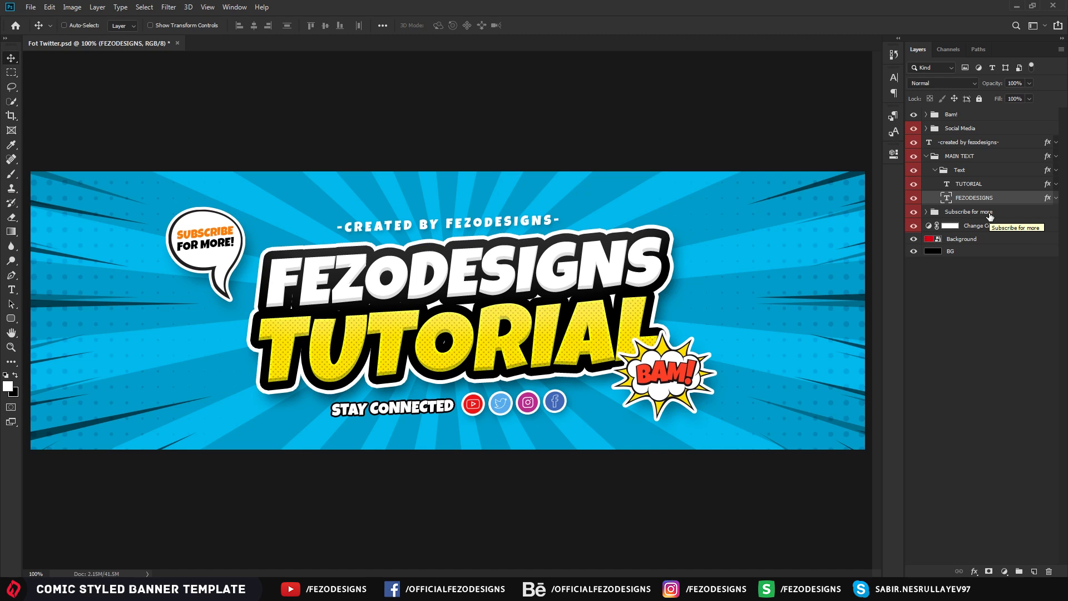
{"action": "left_click", "coordinate": [1034, 571]}
{"action": "mouse_move", "coordinate": [974, 201]}
{"action": "left_mouse_down"}
{"action": "mouse_move", "coordinate": [996, 202]}
{"action": "mouse_move", "coordinate": [988, 212]}
{"action": "left_mouse_up"}
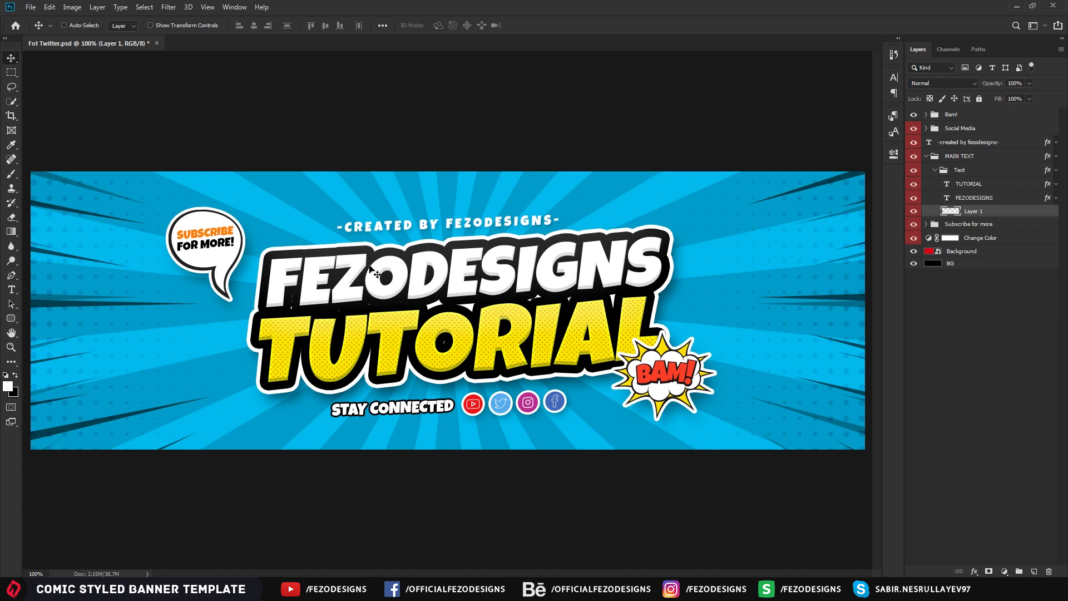
- Paint over the gaps between the two headline words with a black 51 px brush at 100% hardness
{"action": "key", "text": "b"}
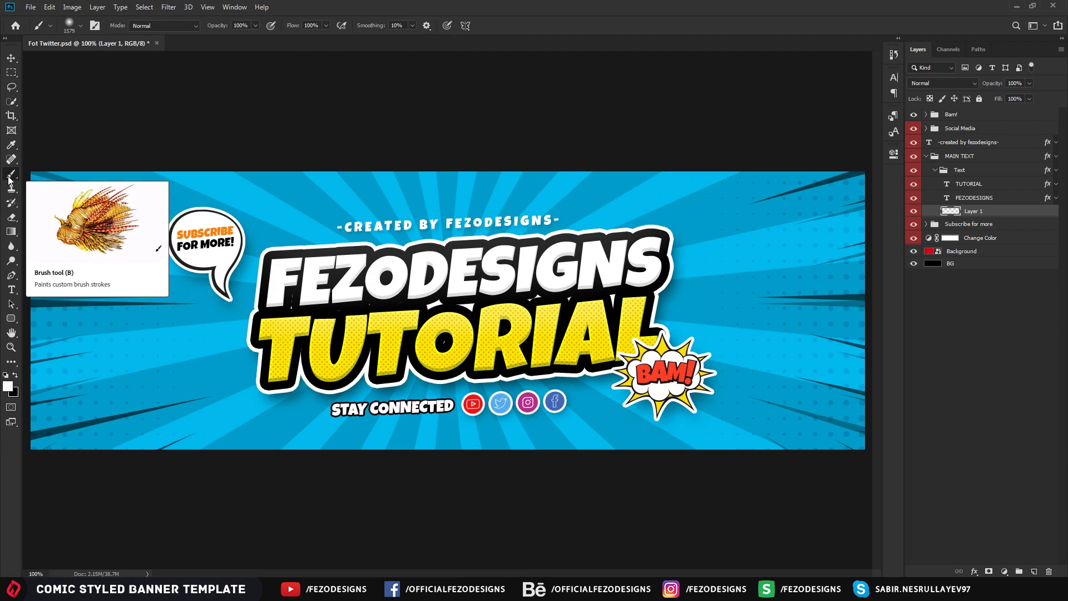
{"action": "right_click", "coordinate": [417, 266]}
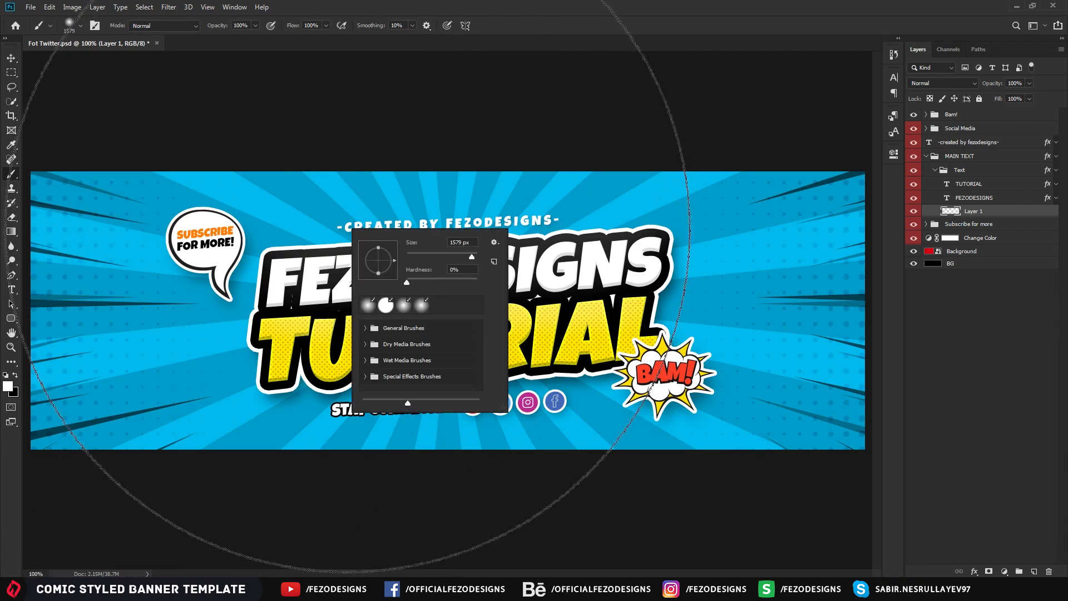
{"action": "left_click", "coordinate": [426, 255]}
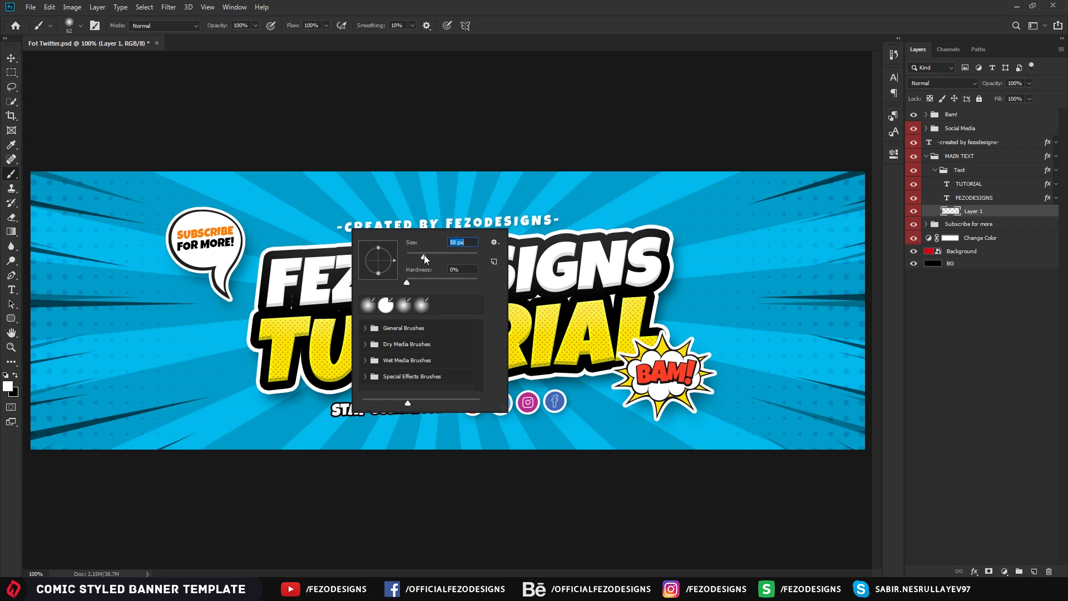
{"action": "left_click_drag", "start_coordinate": [414, 279], "coordinate": [489, 282]}
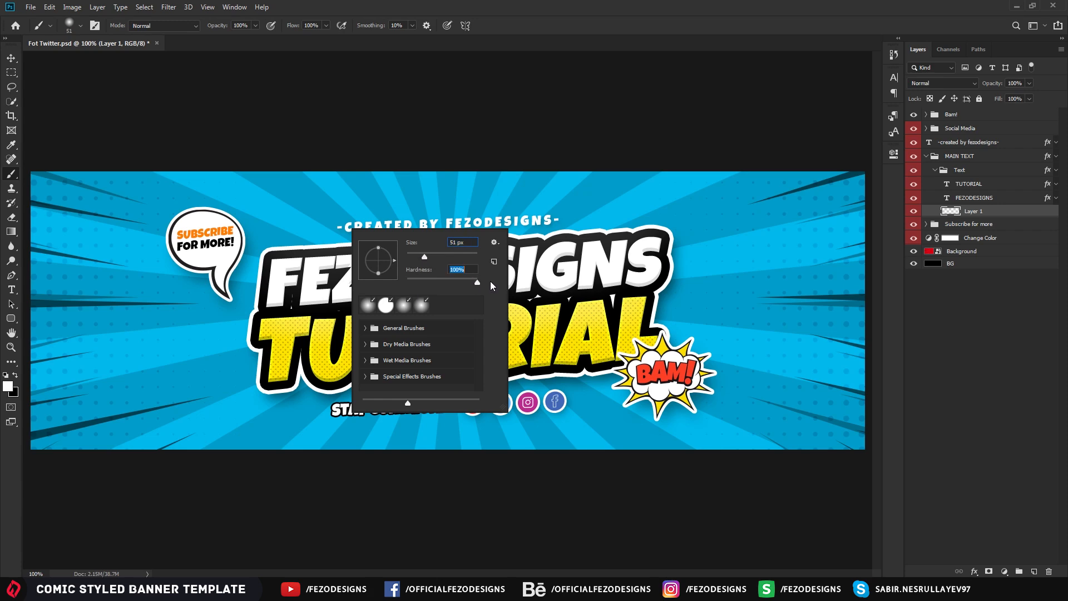
{"action": "left_click", "coordinate": [623, 6]}
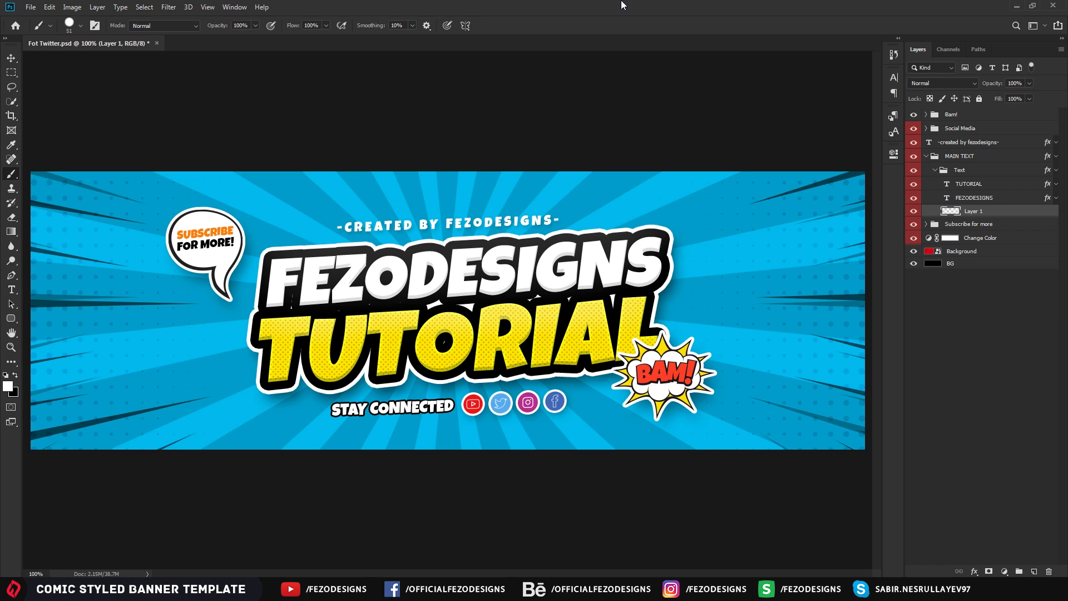
{"action": "left_click", "coordinate": [16, 377]}
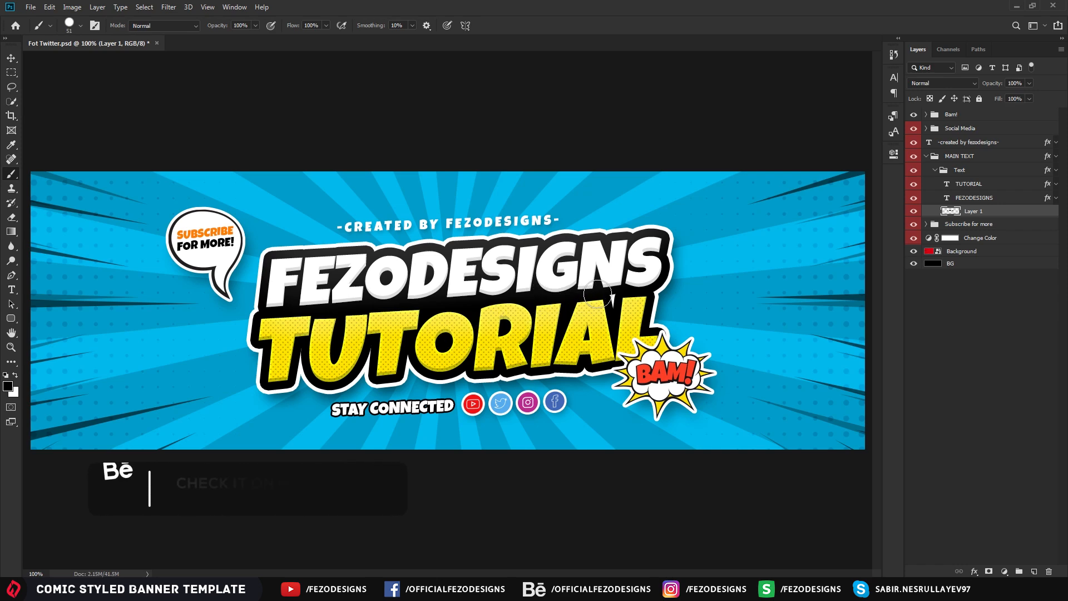
- Collapse the Text and MAIN TEXT groups and deselect all layers
{"action": "left_click", "coordinate": [947, 174]}
{"action": "left_click", "coordinate": [935, 170]}
{"action": "left_click", "coordinate": [925, 156]}
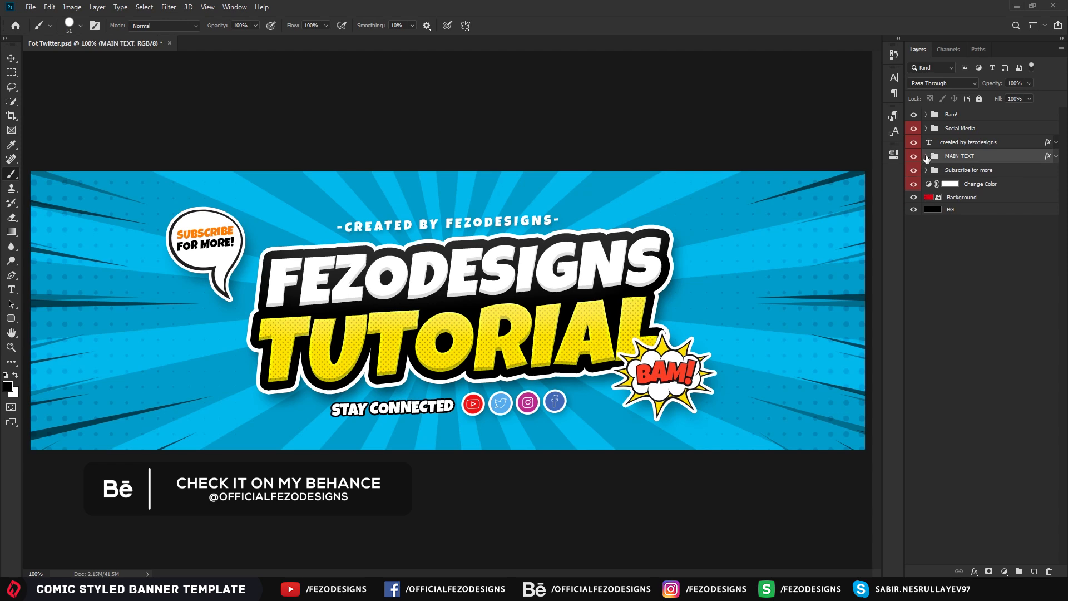
{"action": "left_click", "coordinate": [951, 268]}
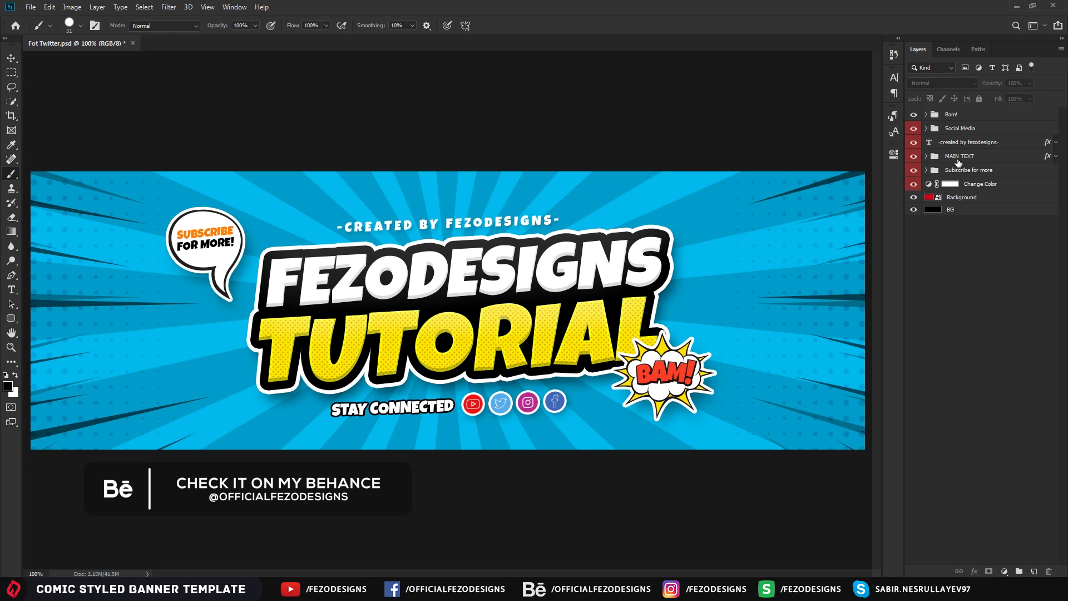
- Hide the twitter and insta layers in the icons group inside the Social Media group
{"action": "left_click", "coordinate": [966, 130]}
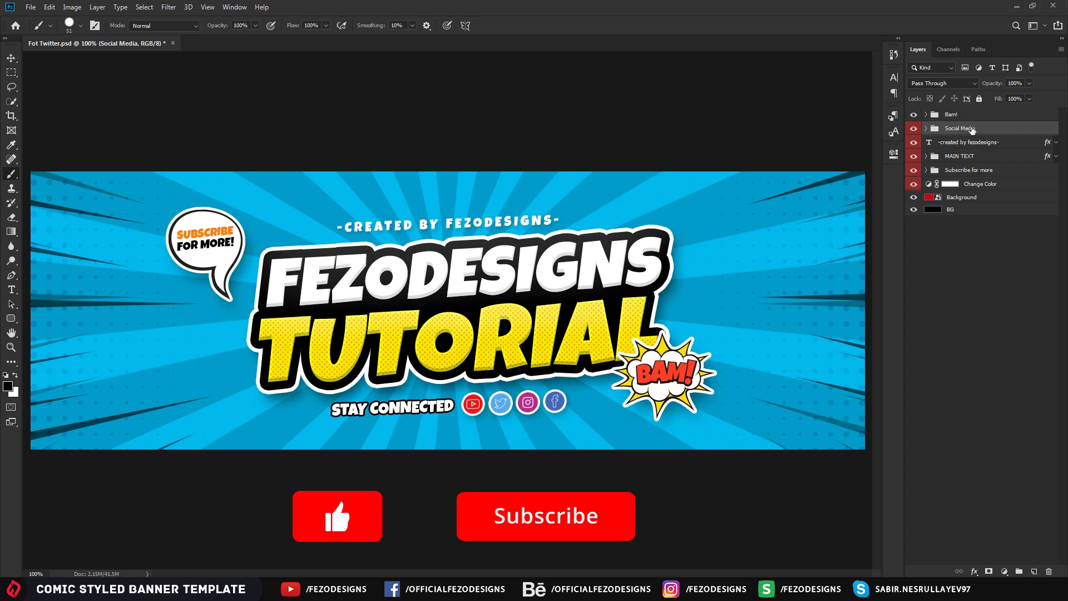
{"action": "left_click", "coordinate": [926, 128]}
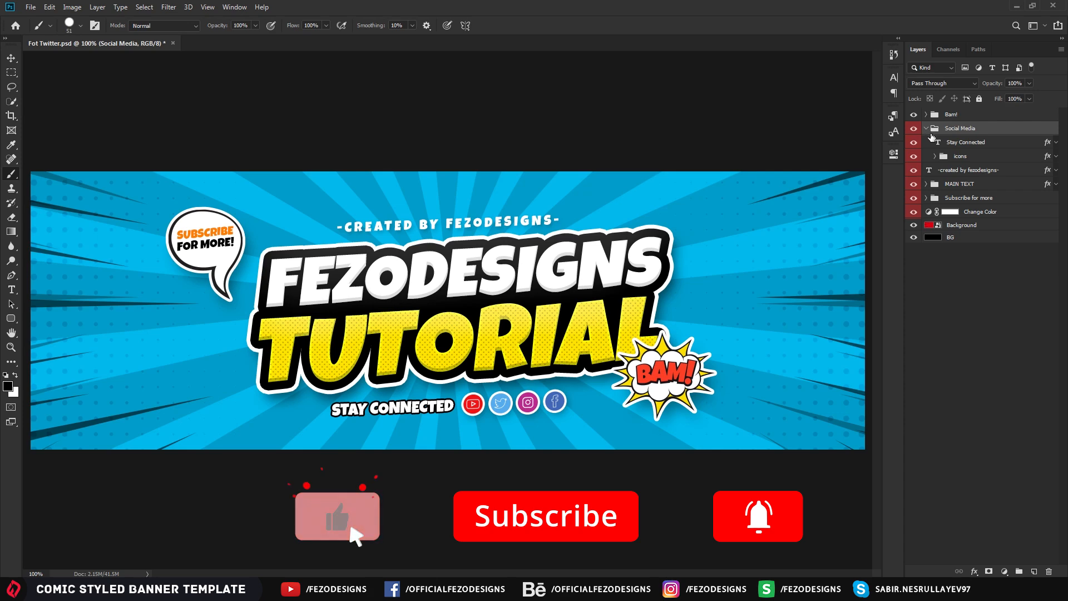
{"action": "left_click", "coordinate": [966, 143]}
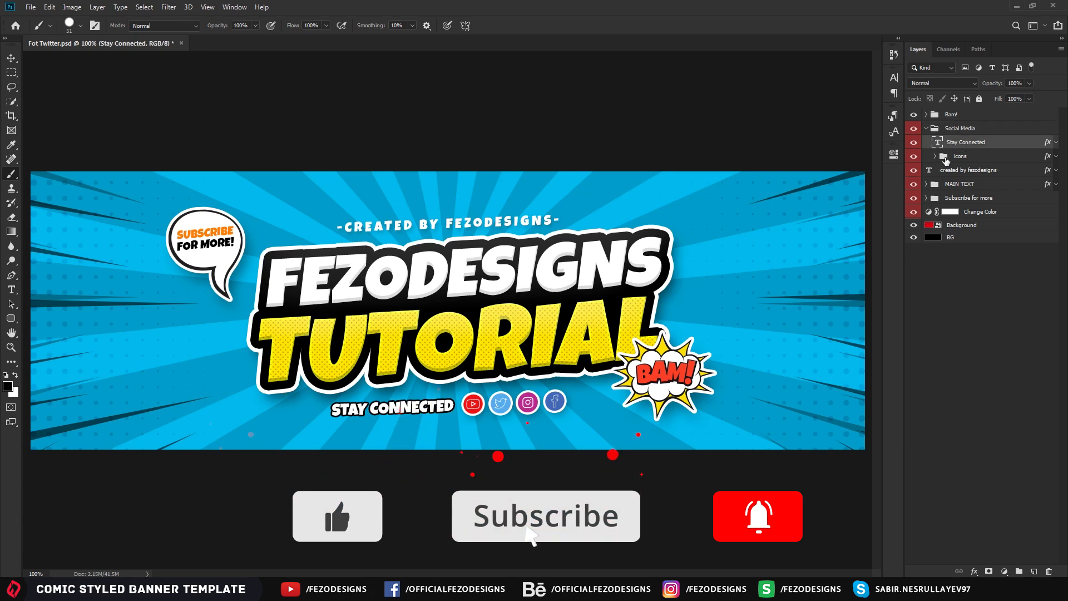
{"action": "left_click", "coordinate": [948, 156]}
{"action": "left_click", "coordinate": [934, 156]}
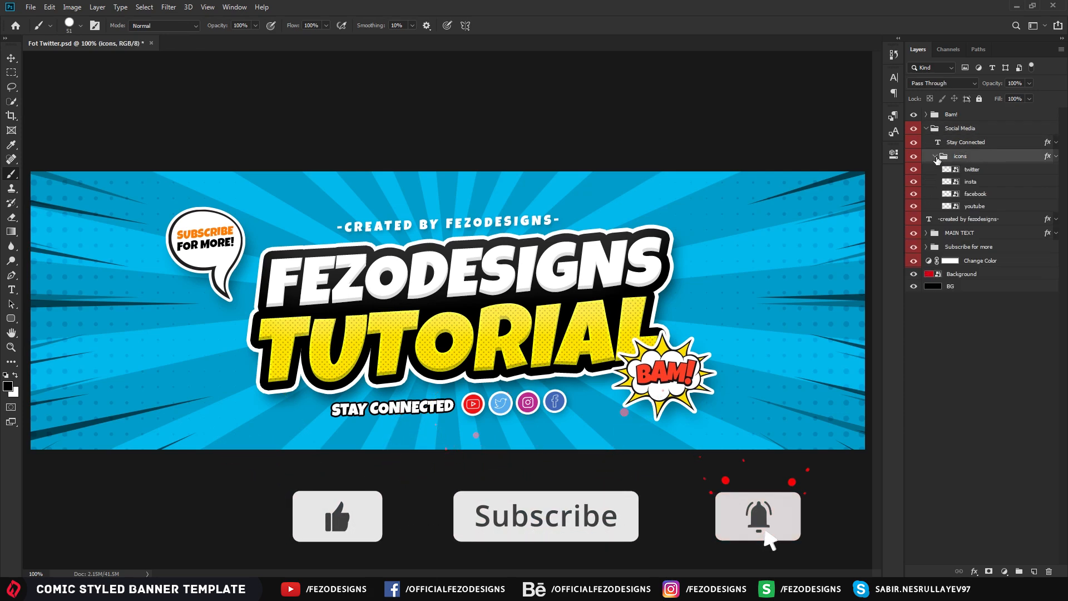
{"action": "left_click", "coordinate": [972, 170]}
{"action": "left_click", "coordinate": [914, 170]}
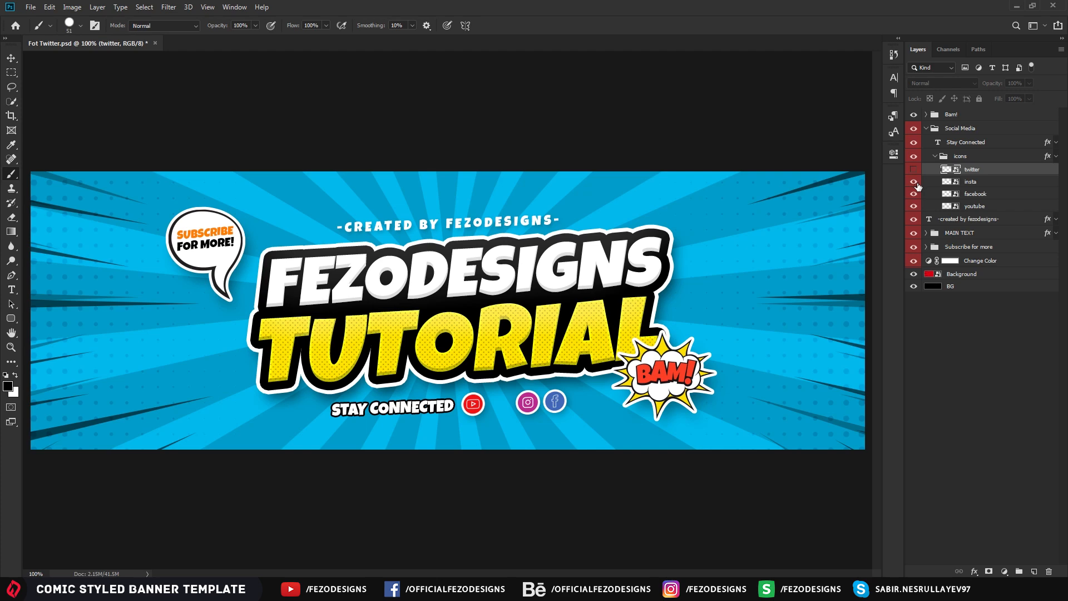
{"action": "left_click", "coordinate": [914, 182]}
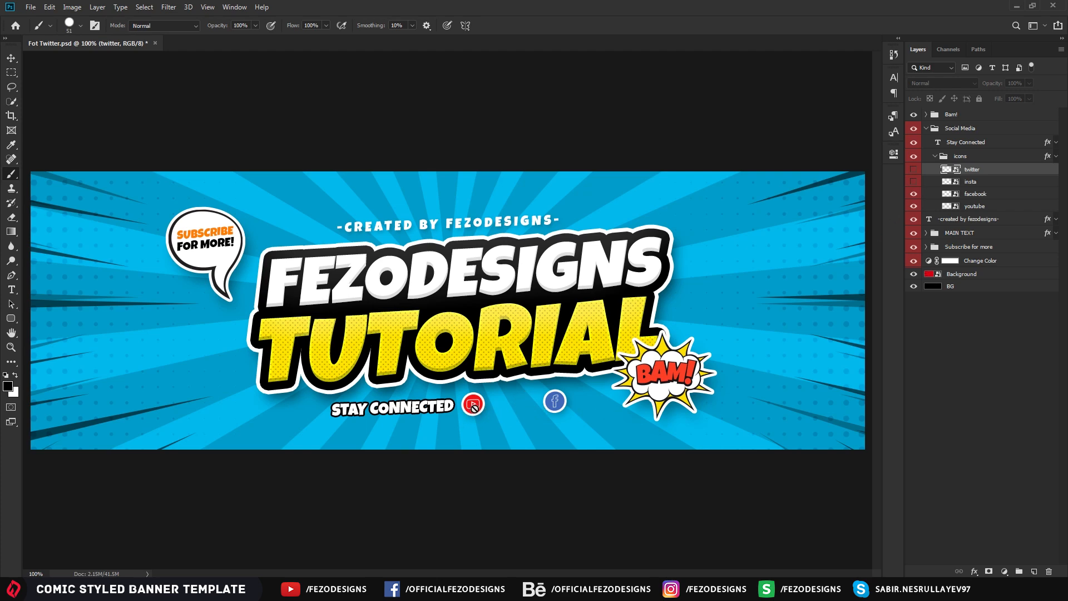
- Move the facebook icon beside the YouTube icon and nudge it level with it to close the gap
{"action": "left_click", "coordinate": [976, 193]}
{"action": "left_click", "coordinate": [11, 58]}
{"action": "left_click_drag", "start_coordinate": [580, 389], "coordinate": [543, 389]}
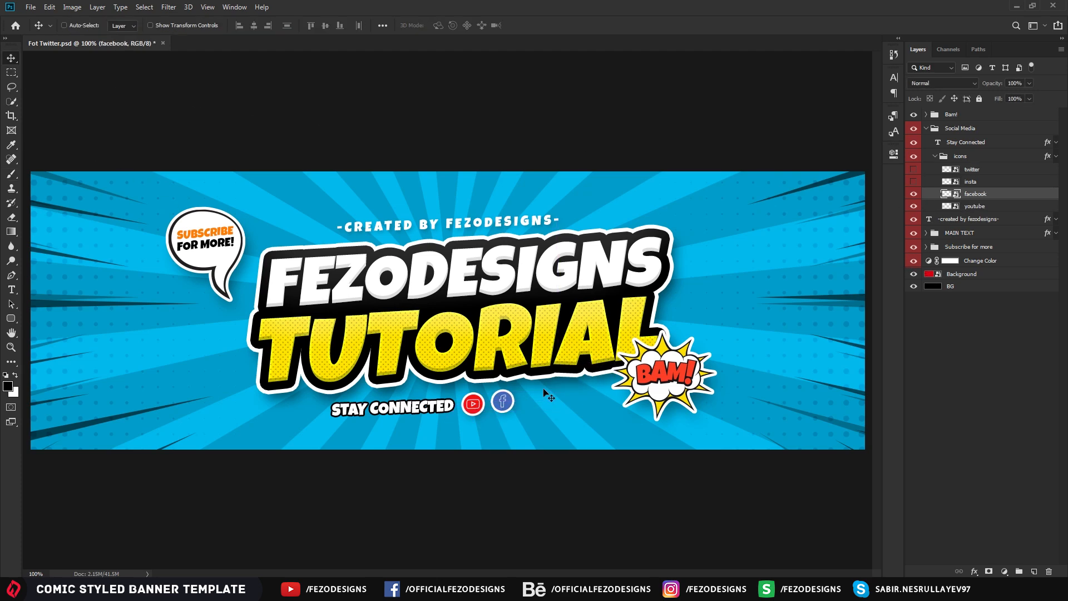
{"action": "key", "text": "Left"}
{"action": "key", "text": "Down"}
{"action": "key", "text": "Down"}
{"action": "key", "text": "Down"}
{"action": "key", "text": "Left"}
- Collapse the icons and Social Media groups and centre the Social Media group horizontally on the full canvas
{"action": "left_click", "coordinate": [936, 156]}
{"action": "left_click", "coordinate": [959, 130]}
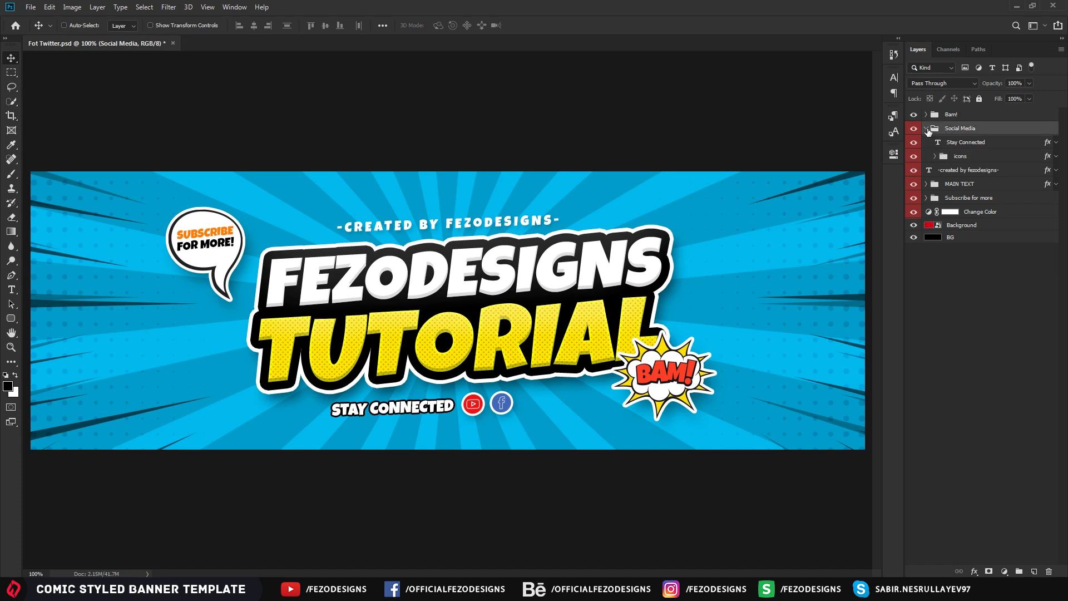
{"action": "left_click", "coordinate": [926, 128]}
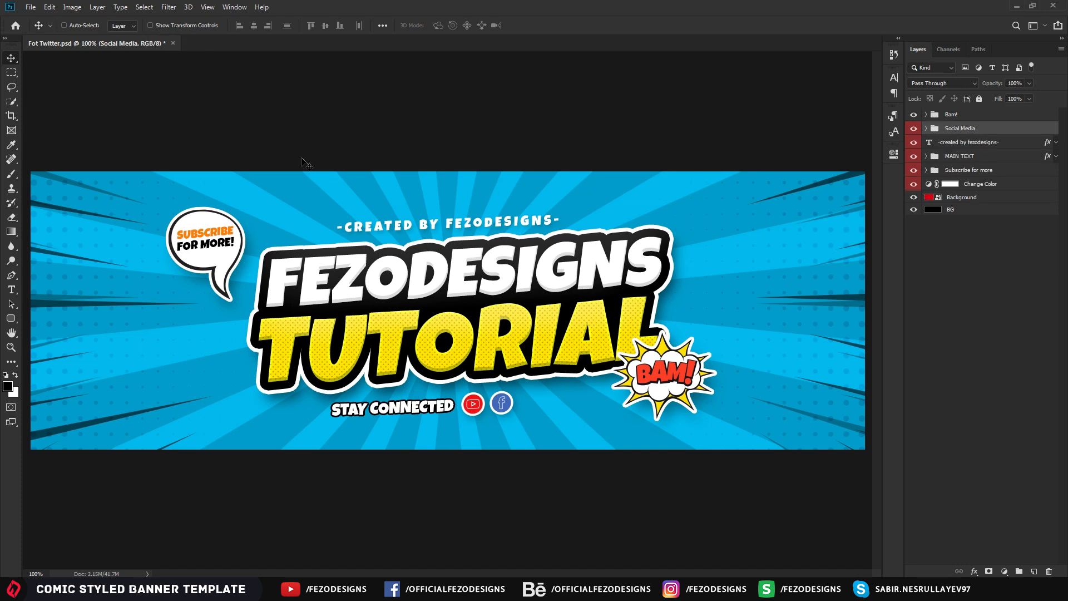
{"action": "key", "text": "ctrl+a"}
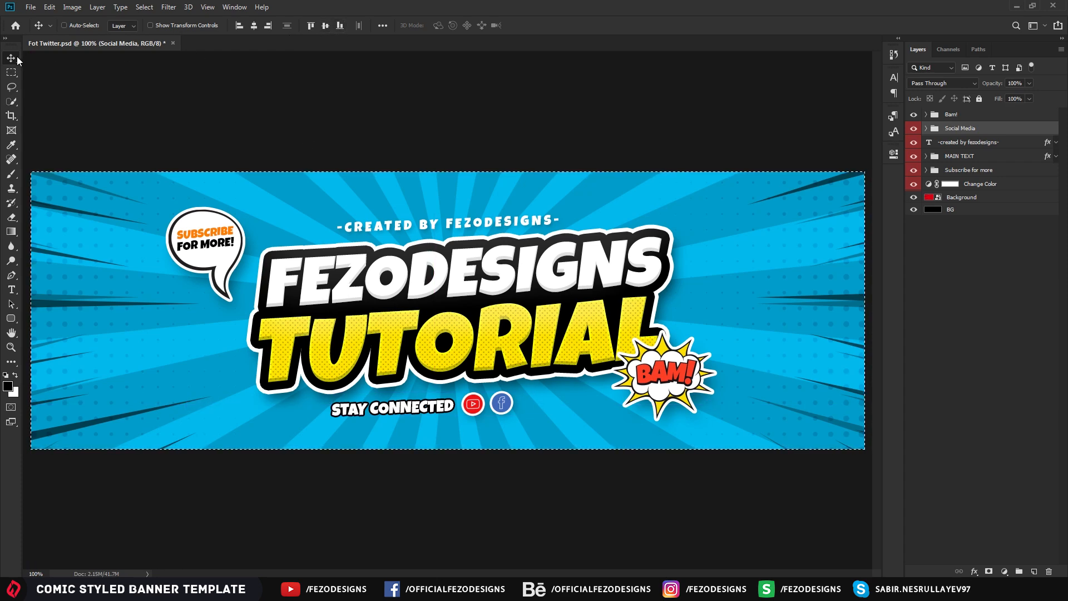
{"action": "left_click", "coordinate": [326, 26]}
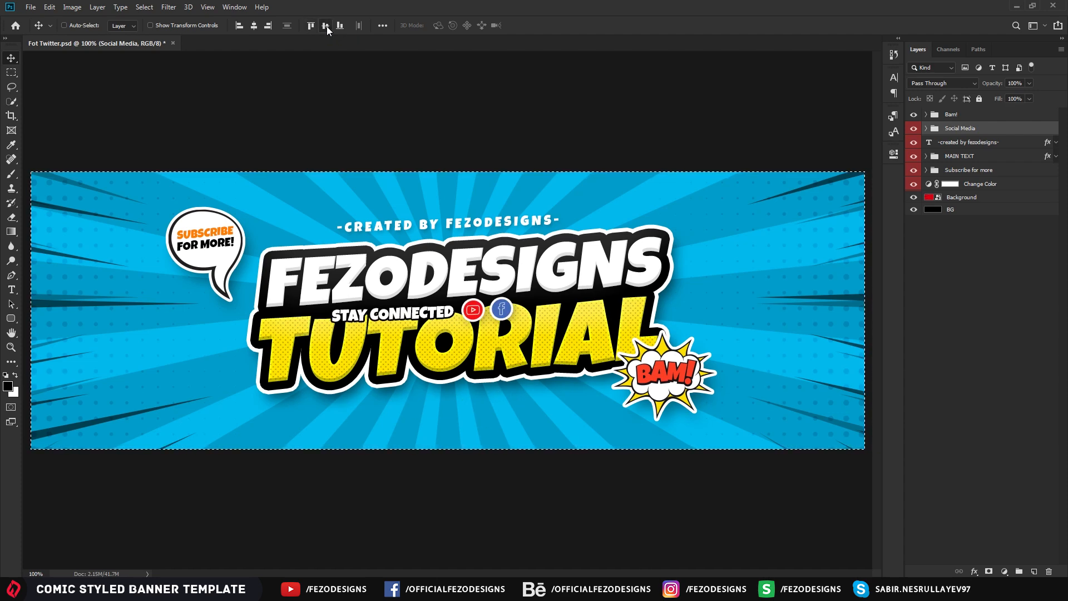
{"action": "key", "text": "ctrl+z"}
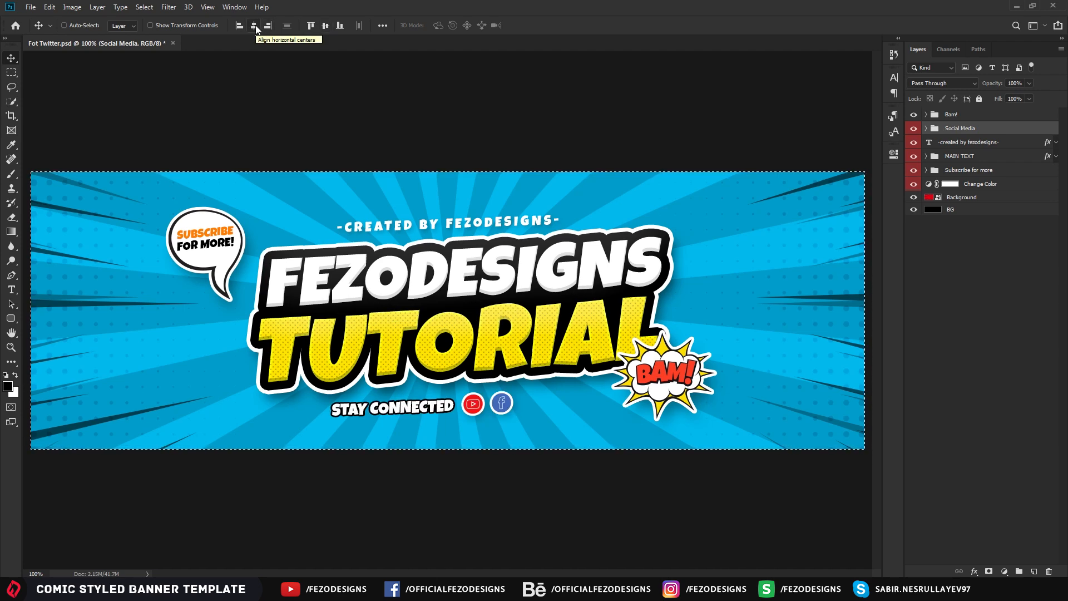
{"action": "left_click", "coordinate": [255, 25]}
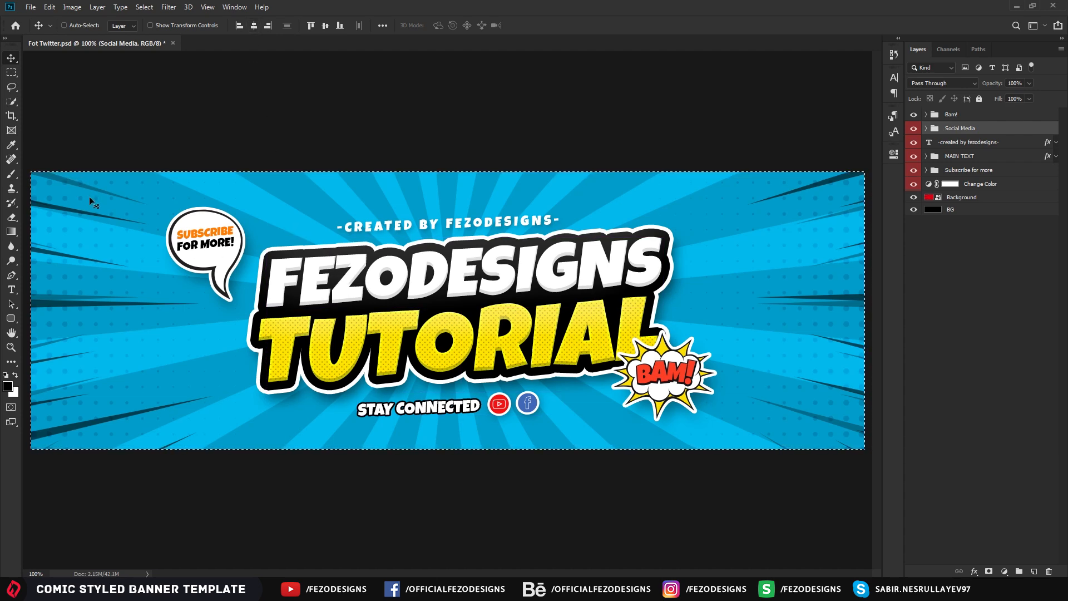
{"action": "key", "text": "ctrl+d"}
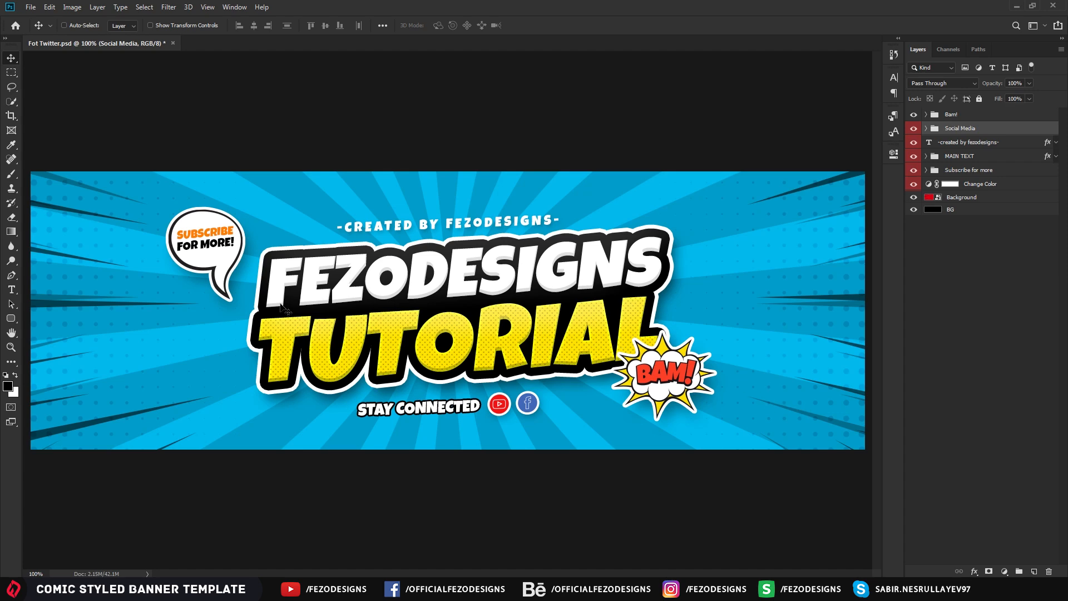
- Recolor the TUTORIAL headline text from yellow to light blue and collapse the MAIN TEXT group
{"action": "left_click", "coordinate": [11, 289]}
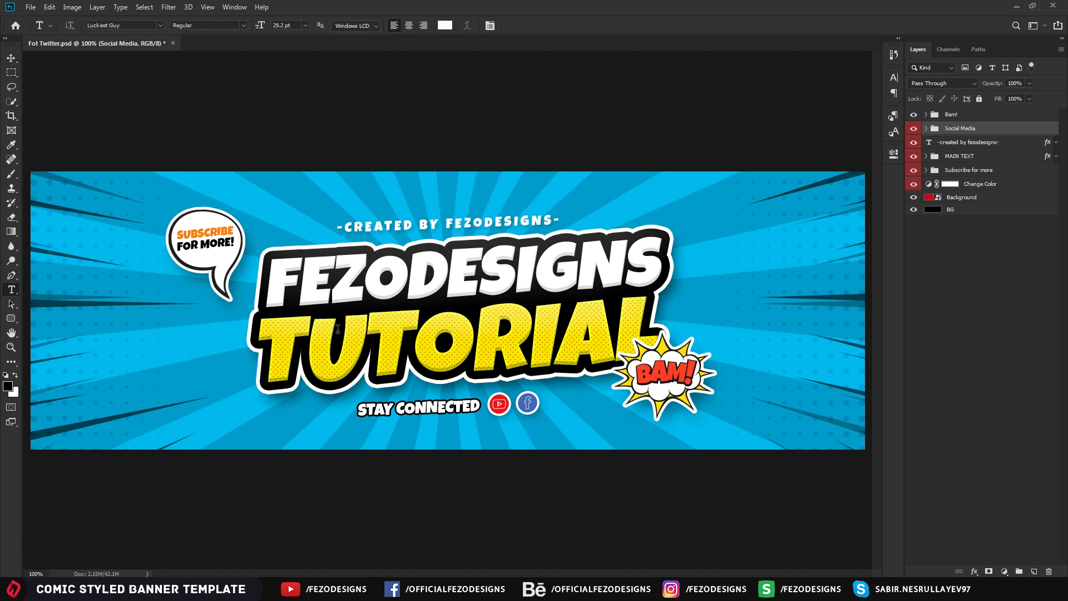
{"action": "left_click", "coordinate": [360, 335]}
{"action": "left_click_drag", "start_coordinate": [264, 340], "coordinate": [651, 335]}
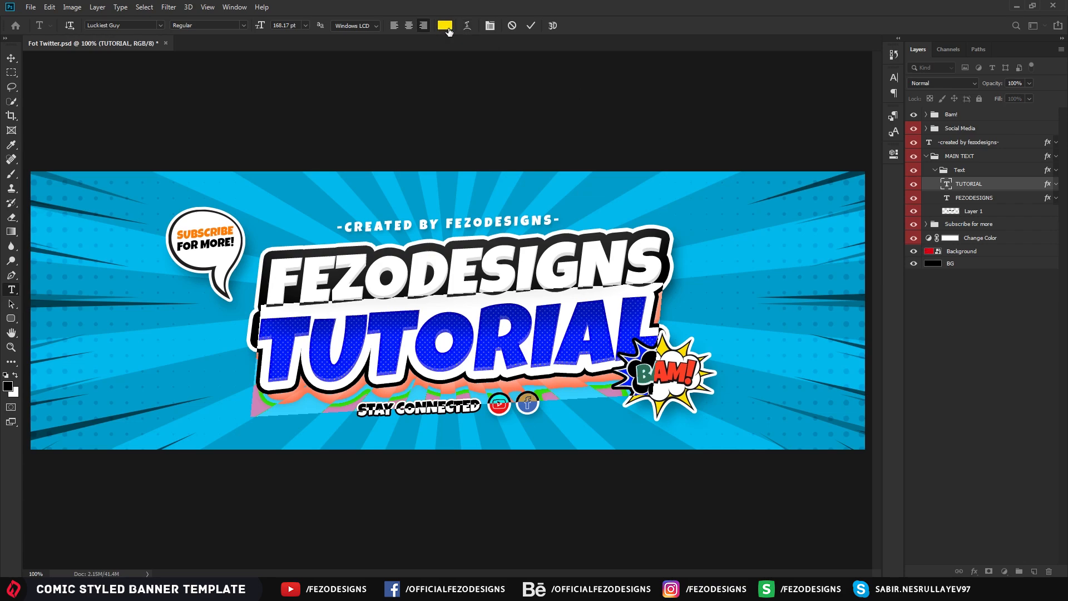
{"action": "left_click", "coordinate": [445, 26]}
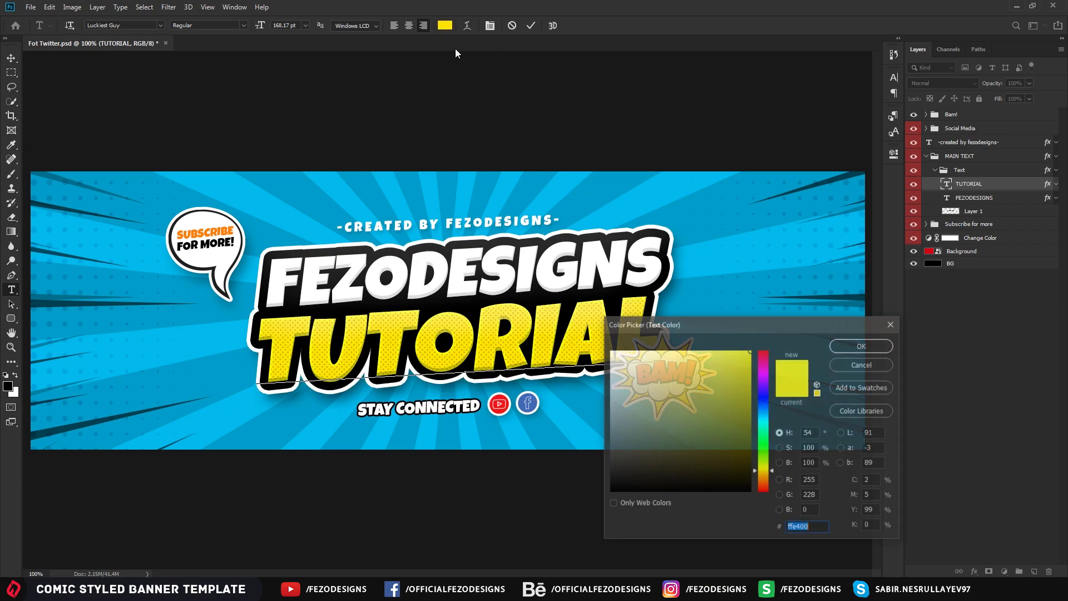
{"action": "left_click", "coordinate": [763, 416]}
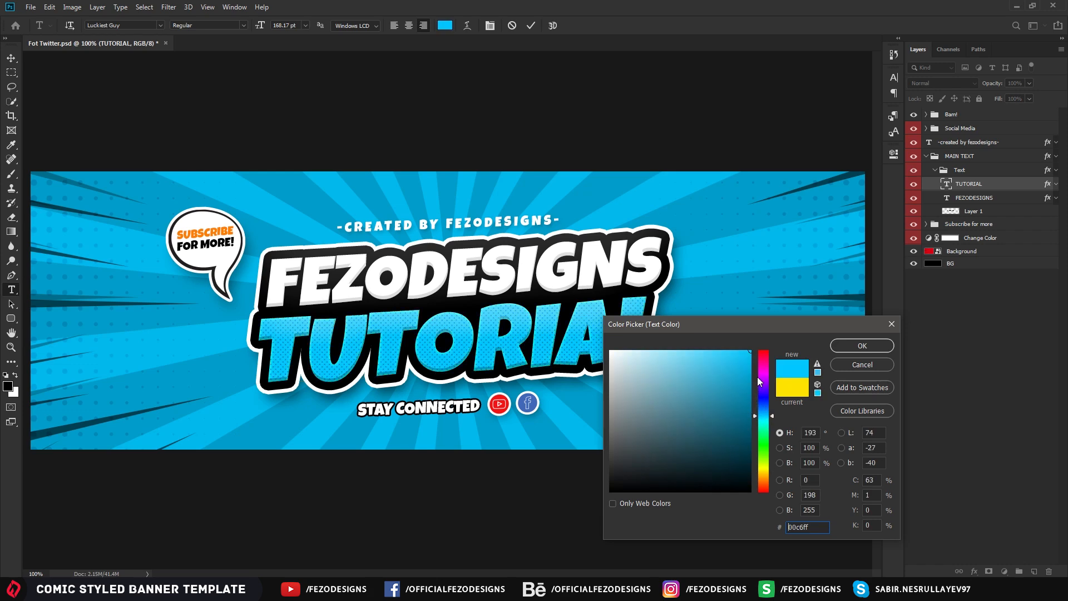
{"action": "left_click", "coordinate": [762, 412]}
{"action": "mouse_move", "coordinate": [742, 360]}
{"action": "left_mouse_down"}
{"action": "mouse_move", "coordinate": [731, 341]}
{"action": "mouse_move", "coordinate": [772, 355]}
{"action": "mouse_move", "coordinate": [767, 367]}
{"action": "mouse_move", "coordinate": [766, 355]}
{"action": "left_mouse_up"}
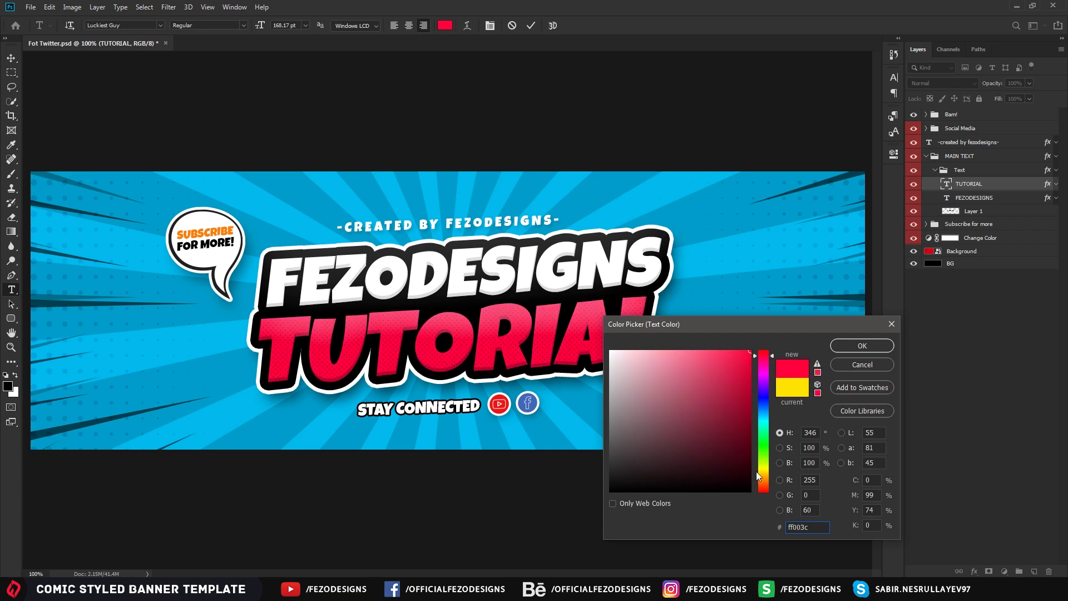
{"action": "left_click_drag", "start_coordinate": [762, 419], "coordinate": [761, 415]}
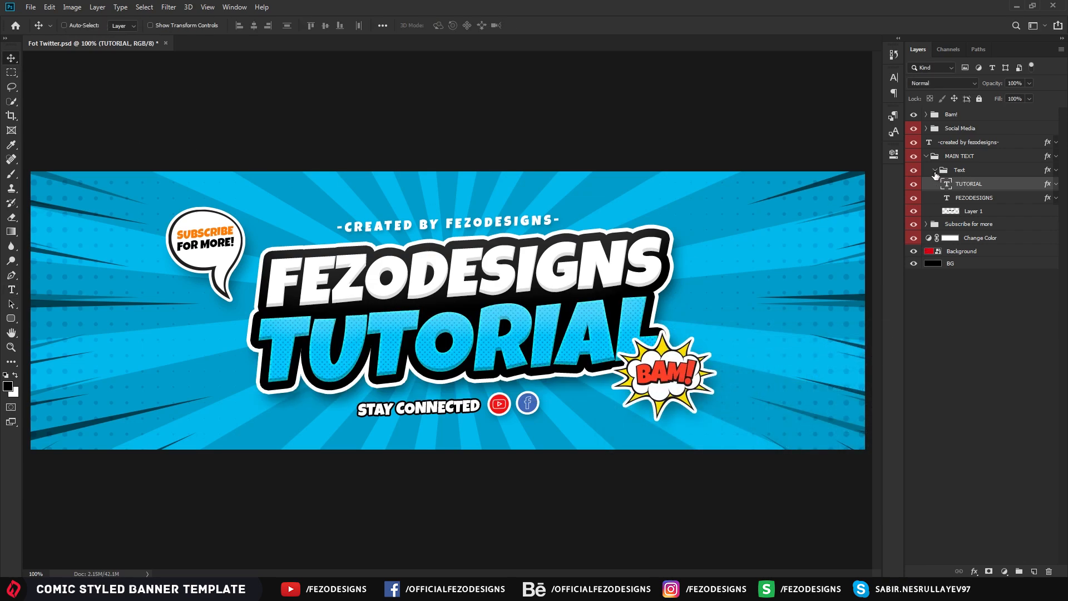
{"action": "left_click", "coordinate": [935, 171]}
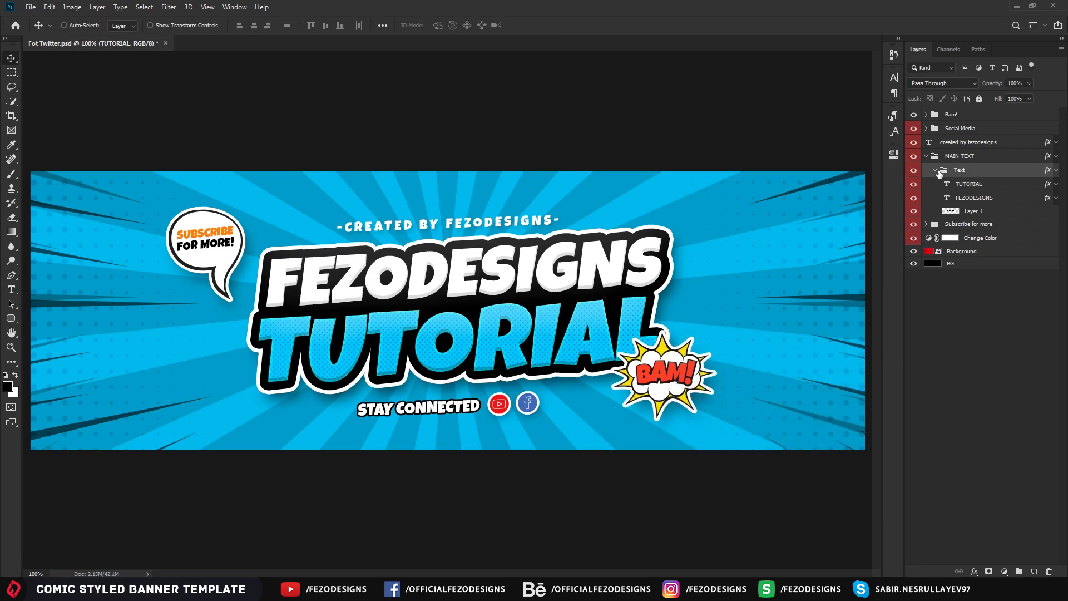
{"action": "left_click", "coordinate": [926, 157]}
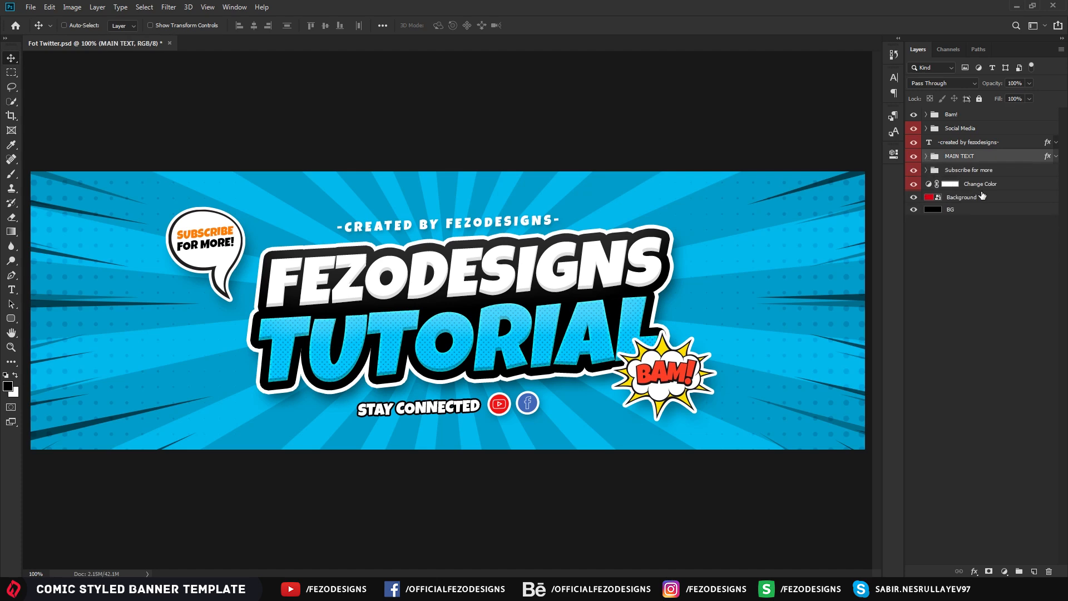
- Set the Hue of the Change Color Hue/Saturation adjustment layer to +140 for a green background
{"action": "left_click", "coordinate": [1001, 185]}
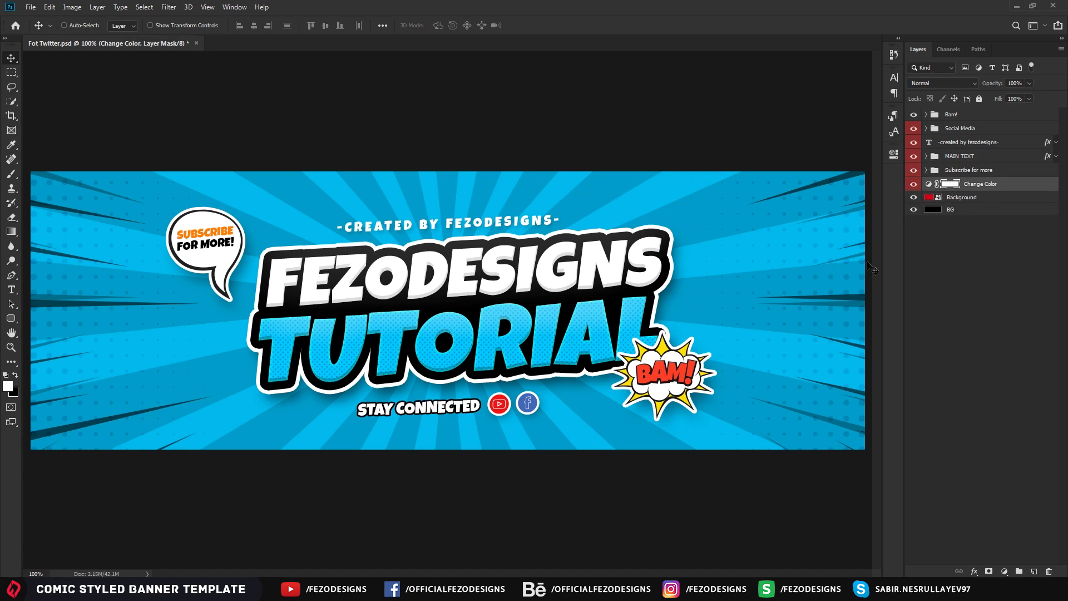
{"action": "left_click", "coordinate": [994, 265]}
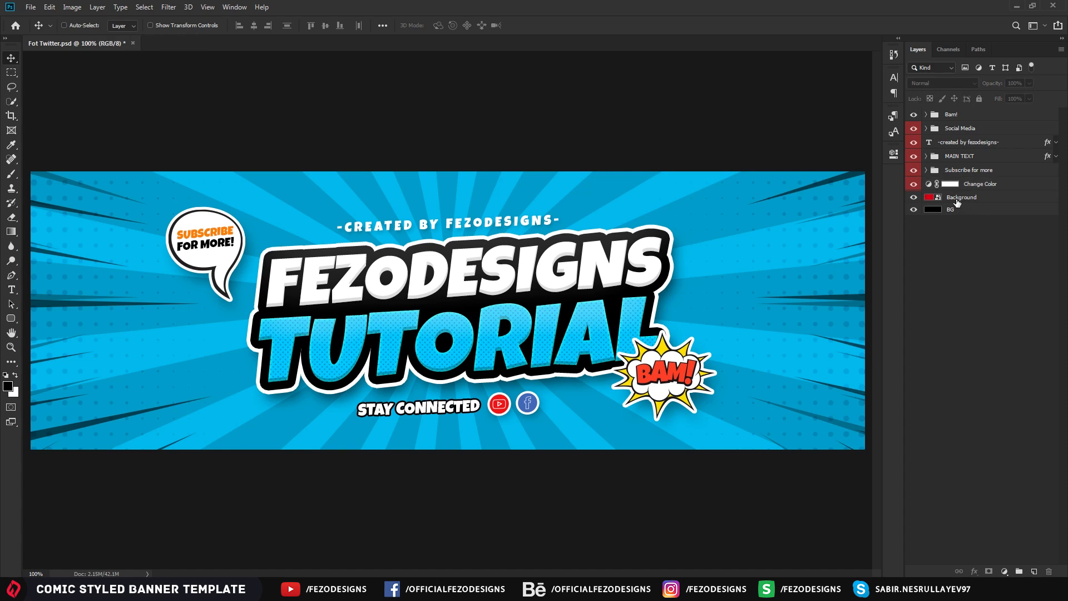
{"action": "left_click", "coordinate": [994, 185]}
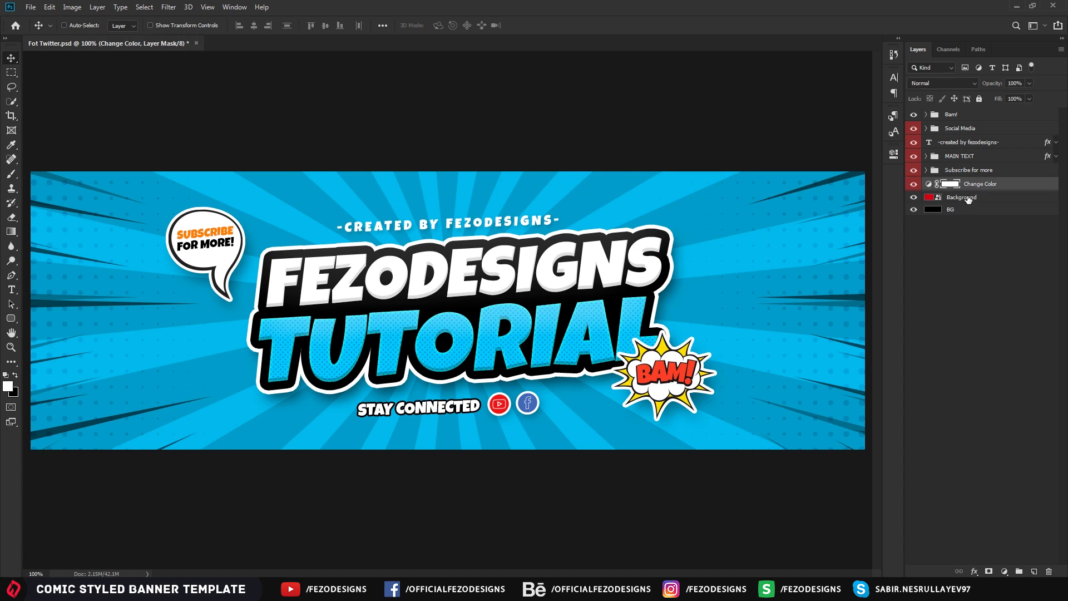
{"action": "left_click", "coordinate": [944, 198]}
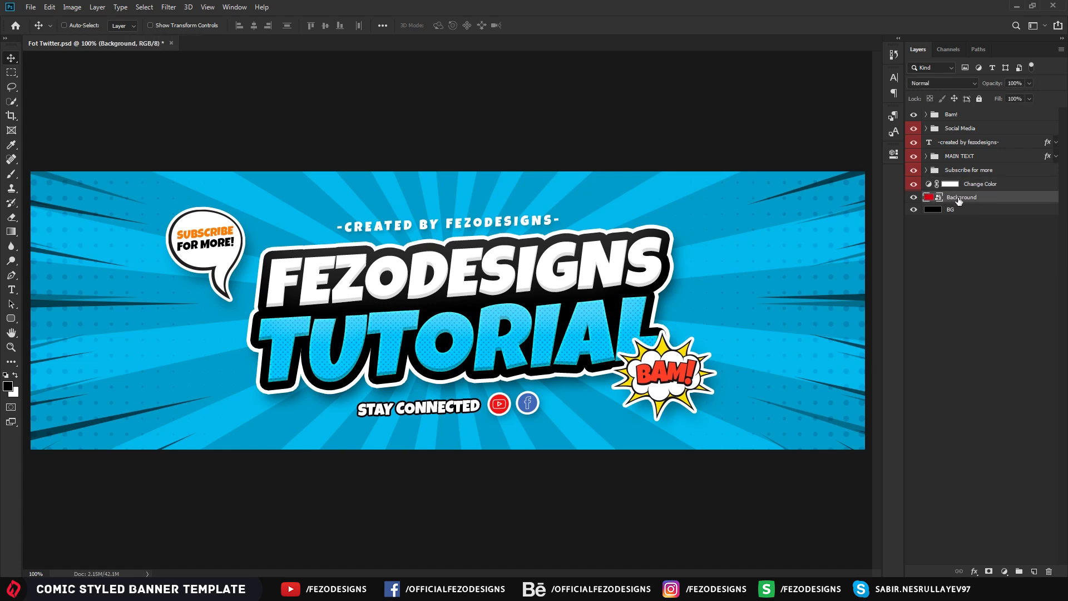
{"action": "left_click", "coordinate": [943, 186]}
{"action": "left_click", "coordinate": [929, 184]}
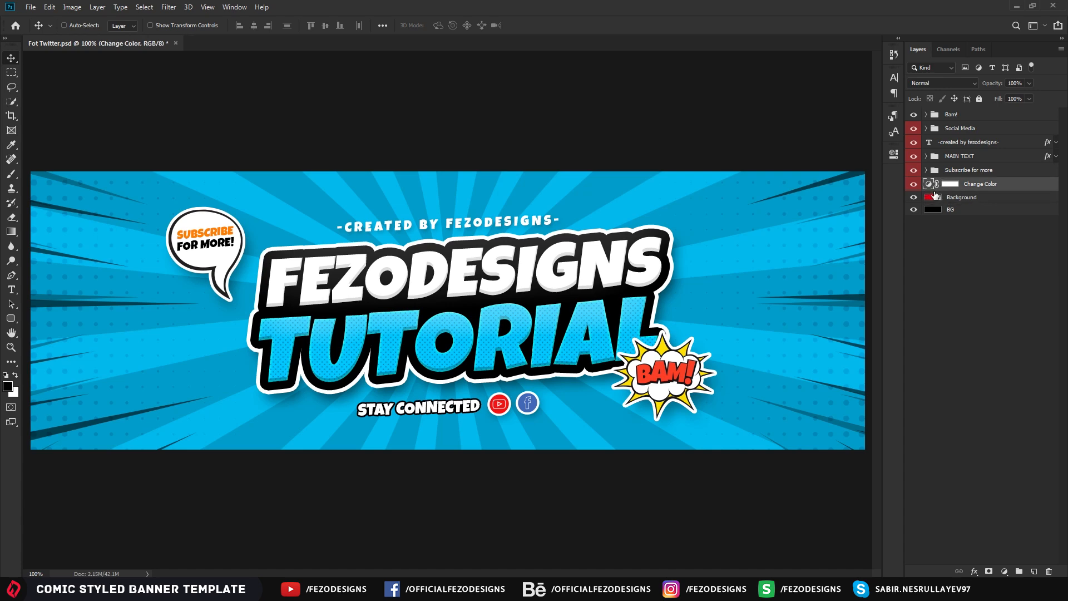
{"action": "double_click", "coordinate": [929, 185]}
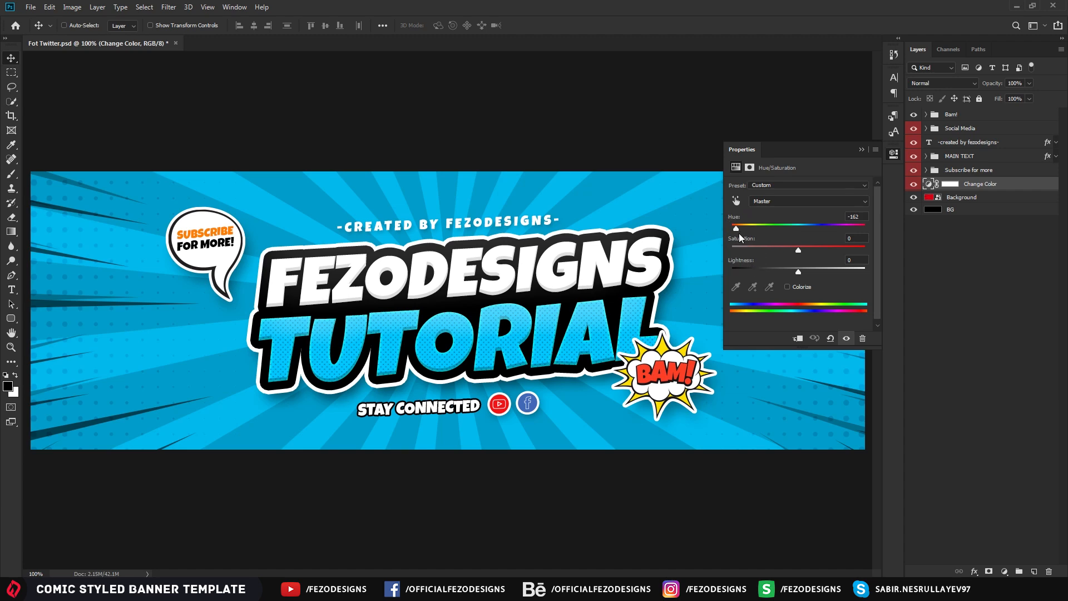
{"action": "left_click_drag", "start_coordinate": [737, 227], "coordinate": [856, 229]}
{"action": "left_click", "coordinate": [864, 217]}
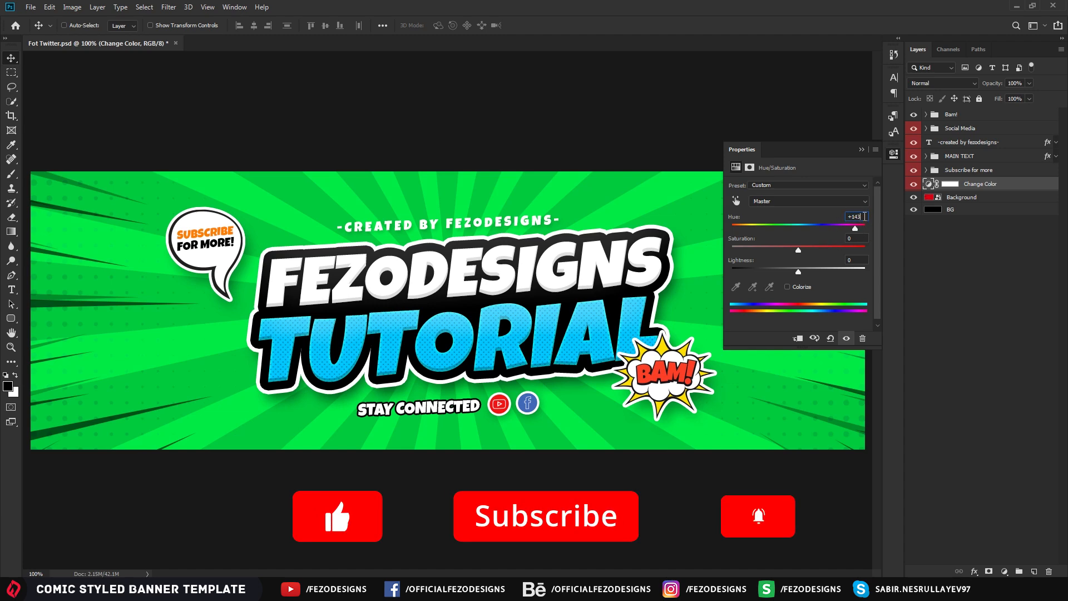
{"action": "key", "text": "BackSpace"}
{"action": "type", "text": "0"}
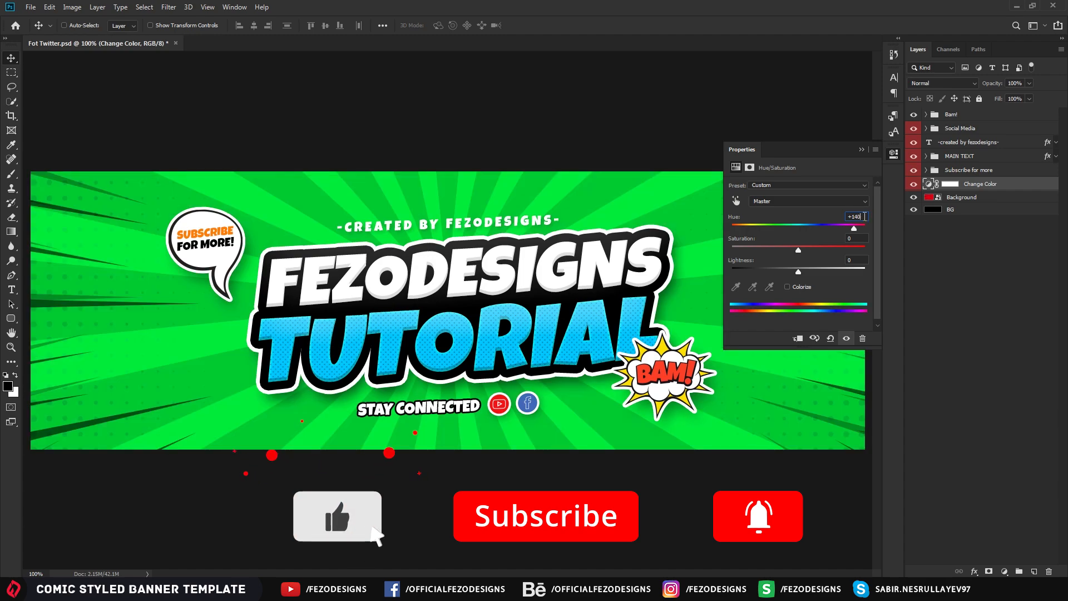
{"action": "key", "text": "Tab"}
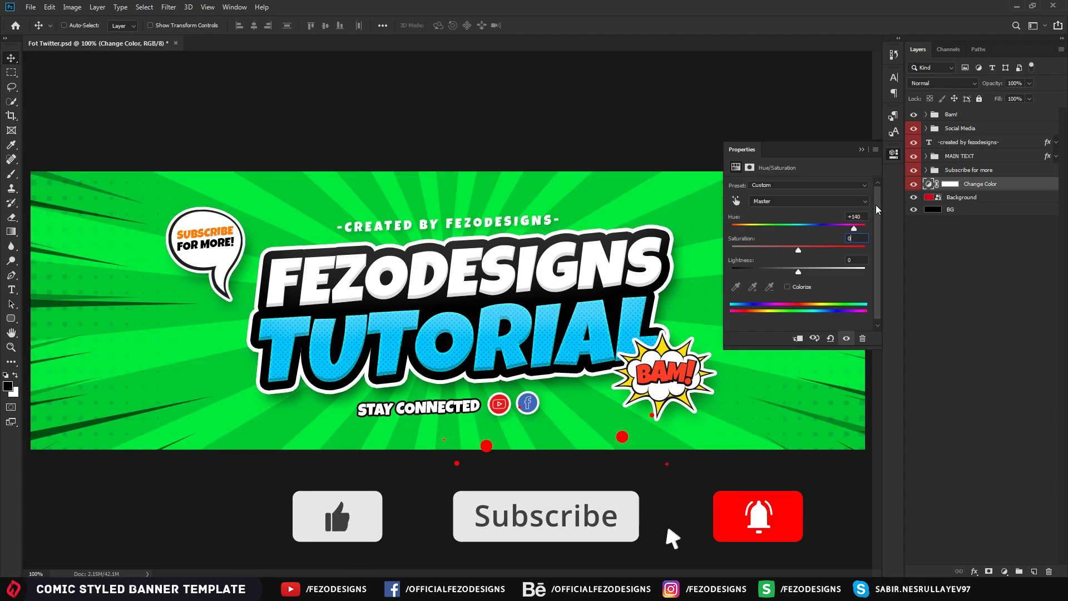
{"action": "left_click", "coordinate": [861, 150]}
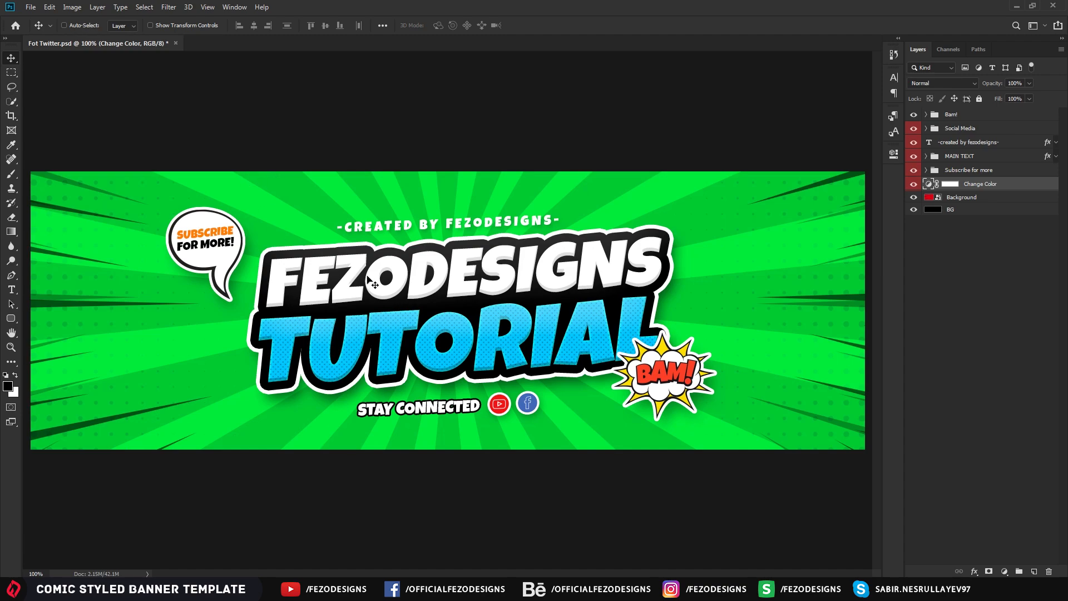
- Walk through the PNG-24 Save for Web export as far as the file name prompt, and cancel it
{"action": "left_click", "coordinate": [31, 7]}
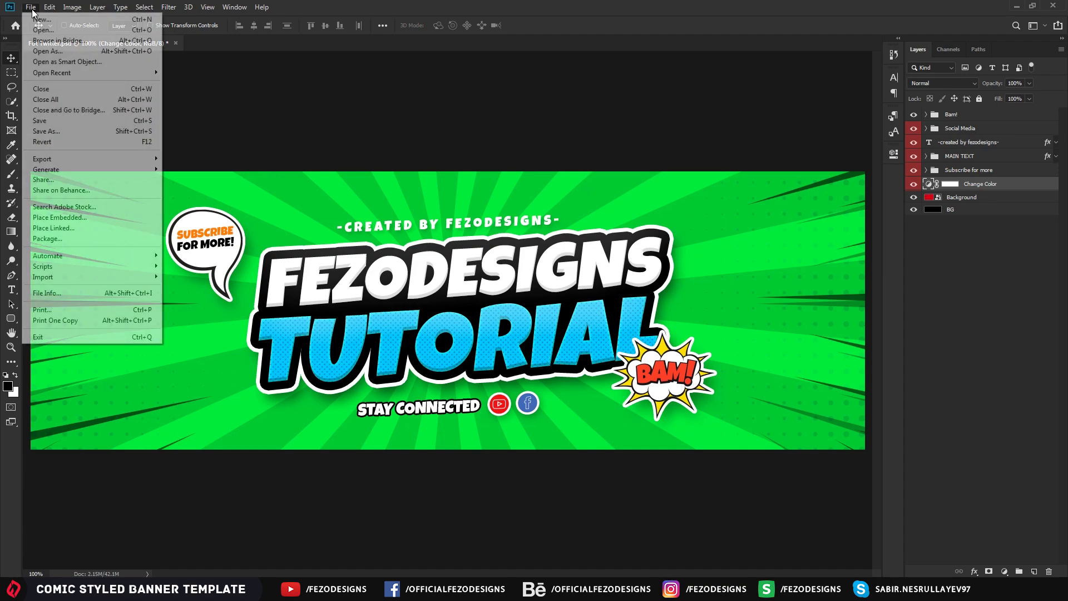
{"action": "mouse_move", "coordinate": [73, 163]}
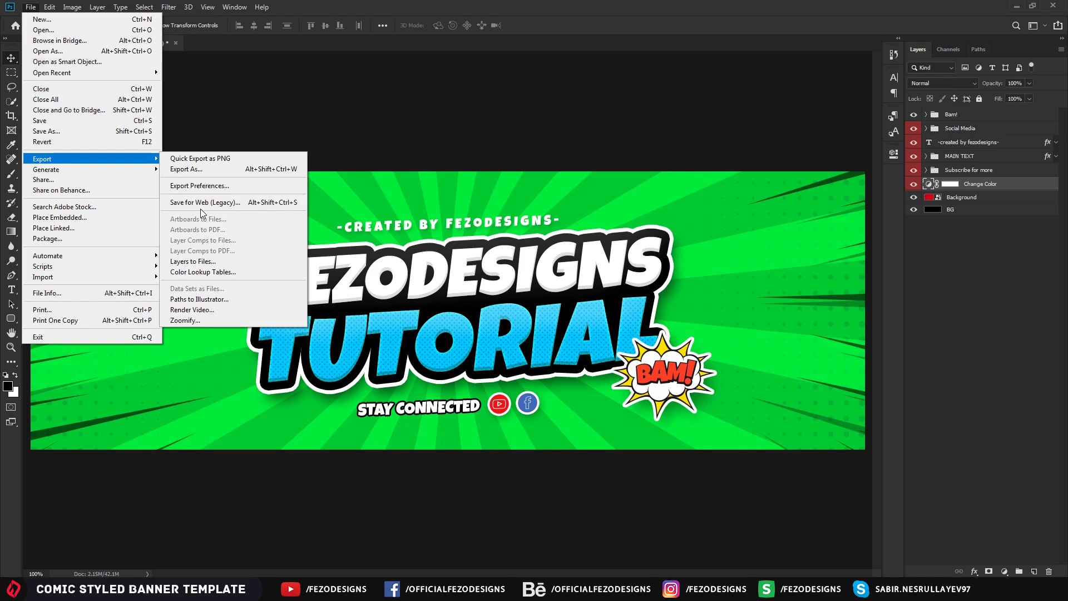
{"action": "left_click", "coordinate": [223, 202]}
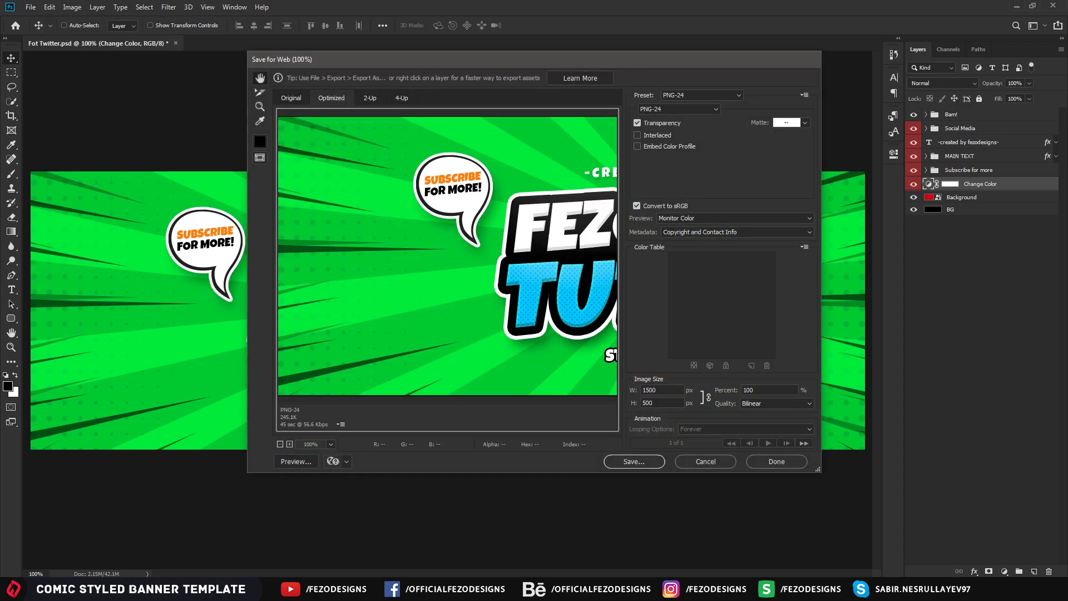
{"action": "left_click_drag", "start_coordinate": [639, 59], "coordinate": [594, 66]}
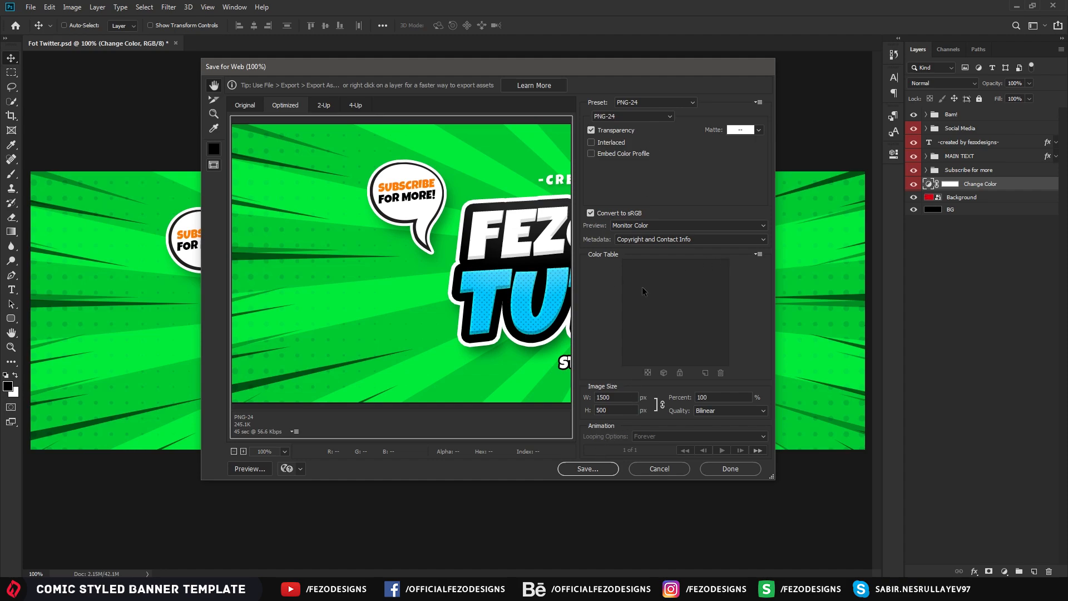
{"action": "left_click", "coordinate": [585, 470]}
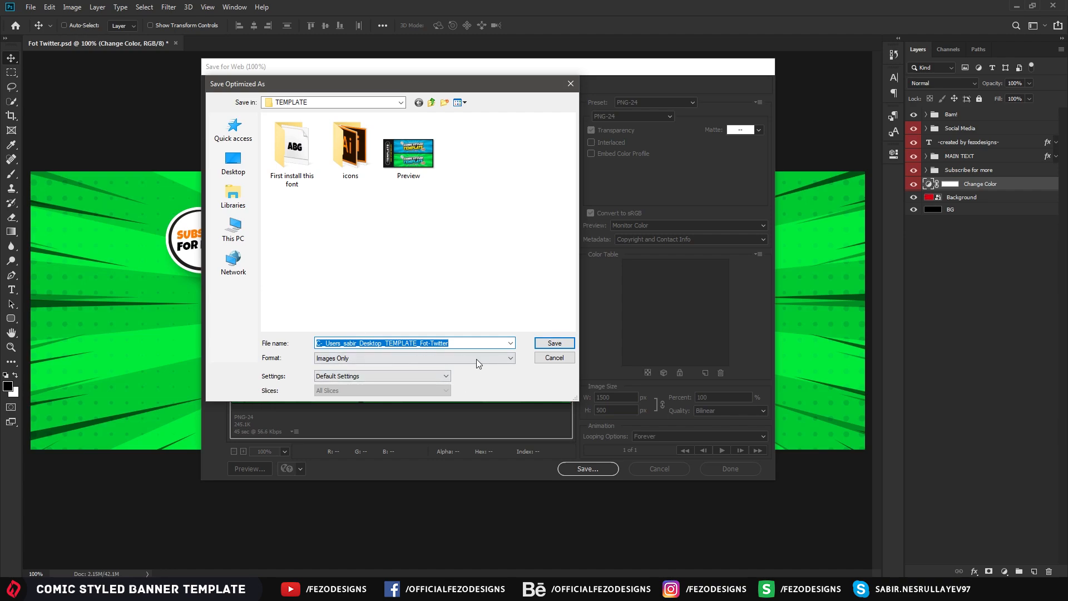
{"action": "left_click", "coordinate": [556, 358]}
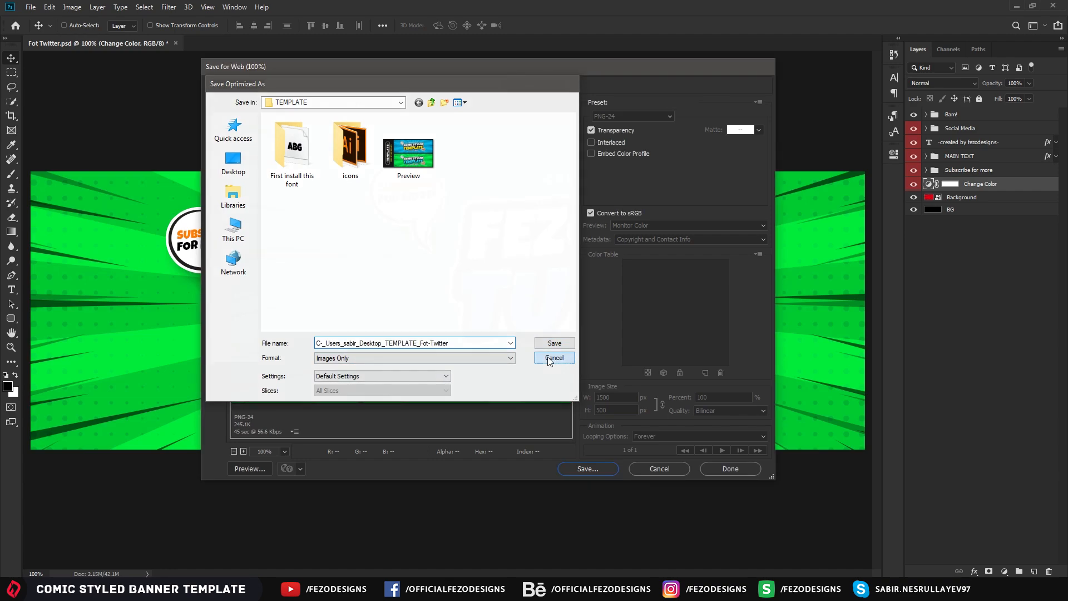
{"action": "left_click", "coordinate": [667, 474]}
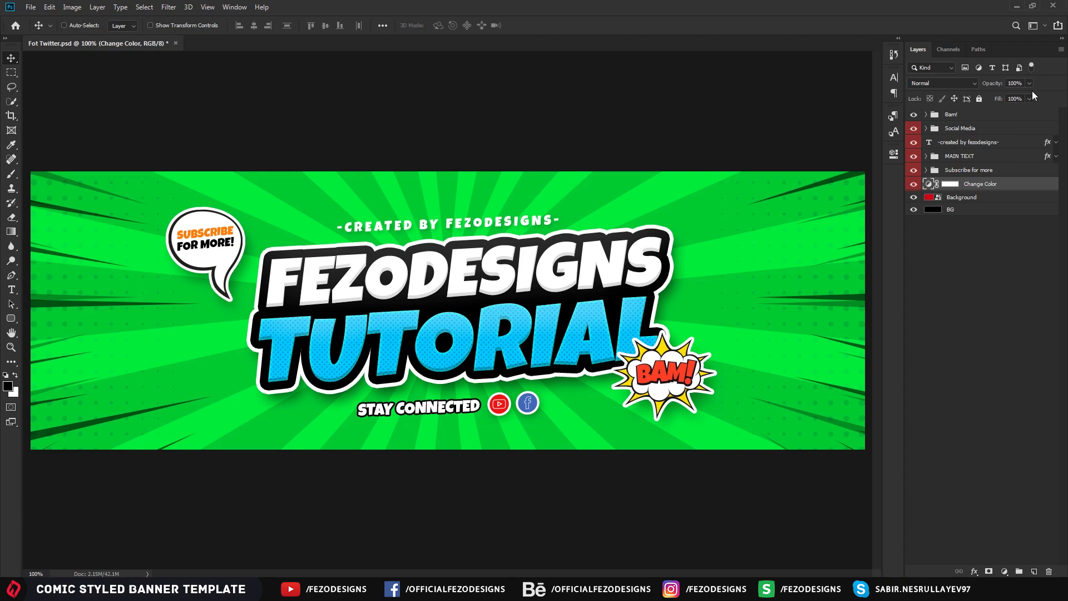
- Minimize the Photoshop window to get to the desktop
{"action": "left_click", "coordinate": [1016, 7]}
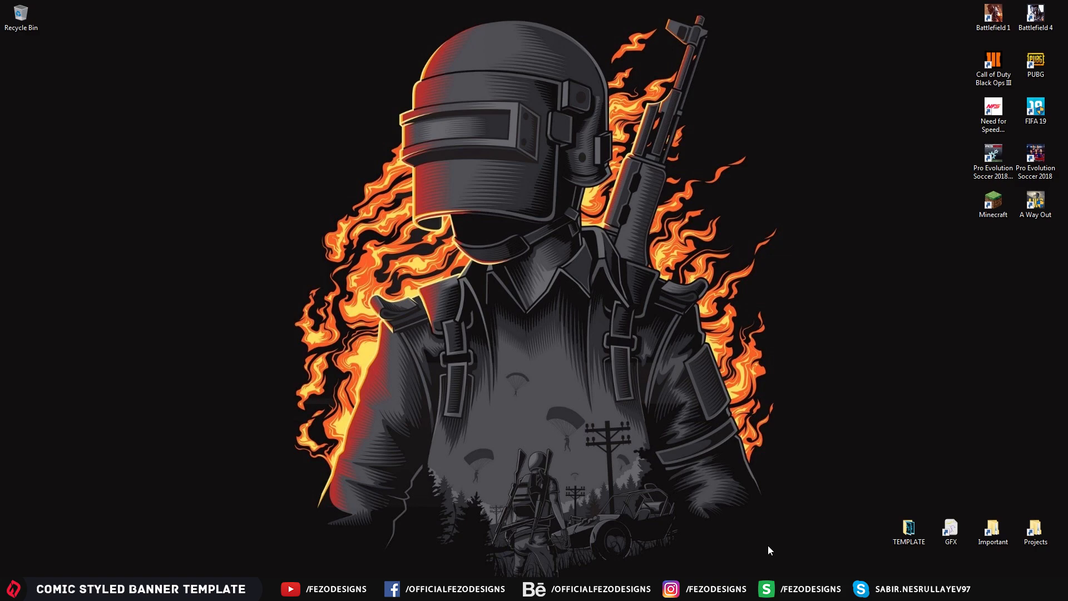